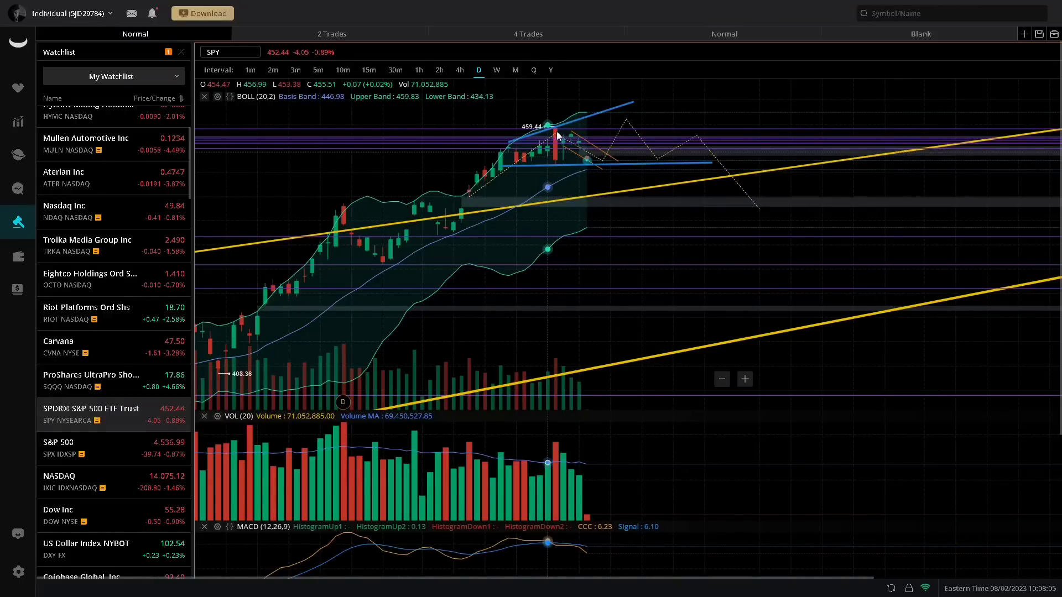
Review the SPY chart's recent price action on the 1-hour and 4-hour intervals
click(425, 71)
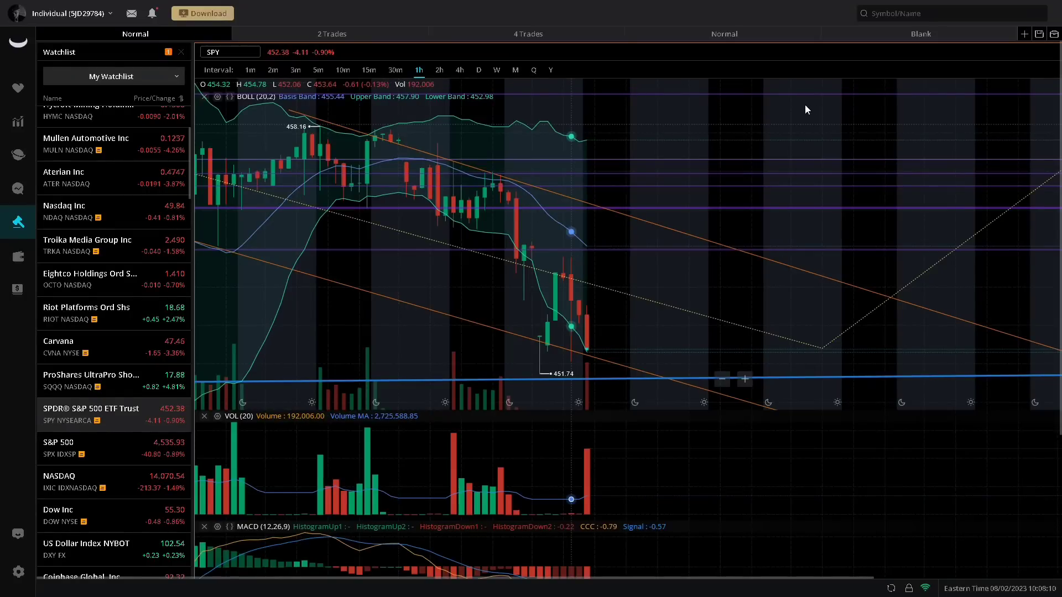
scroll(556, 138, left, 5)
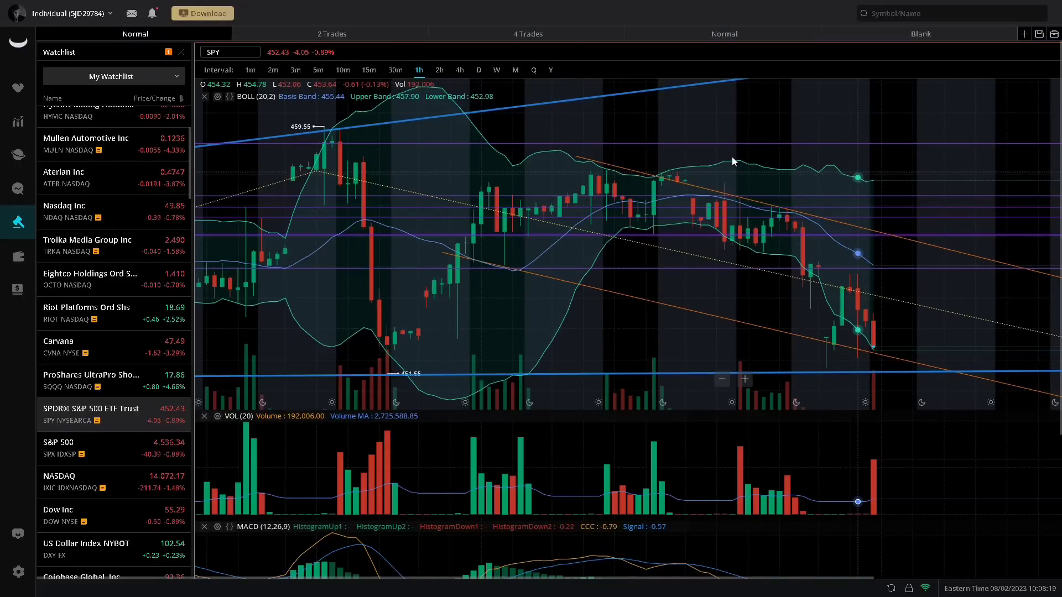
scroll(733, 160, right, 5)
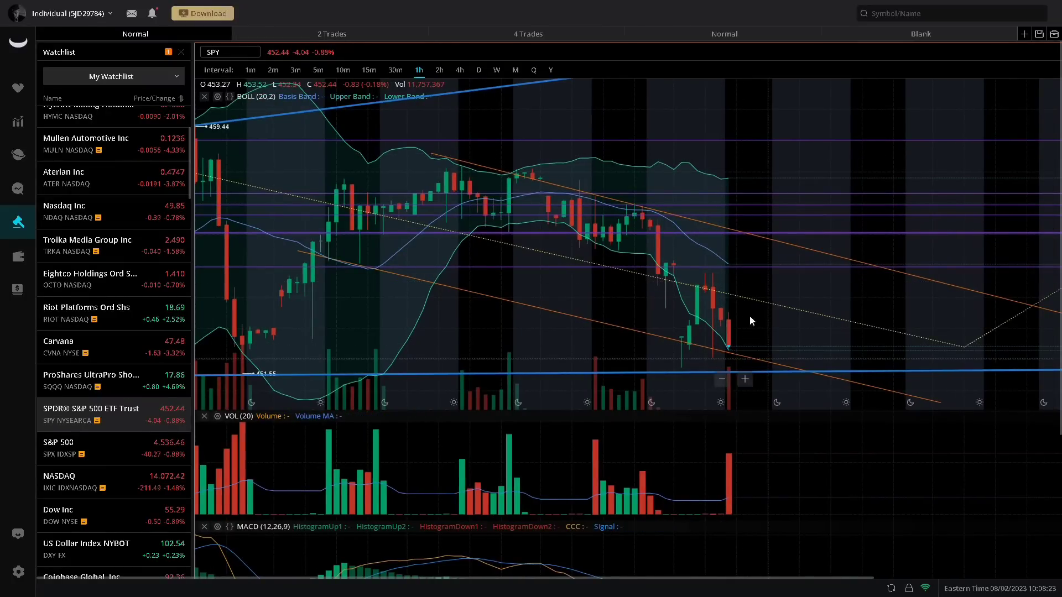
click(459, 70)
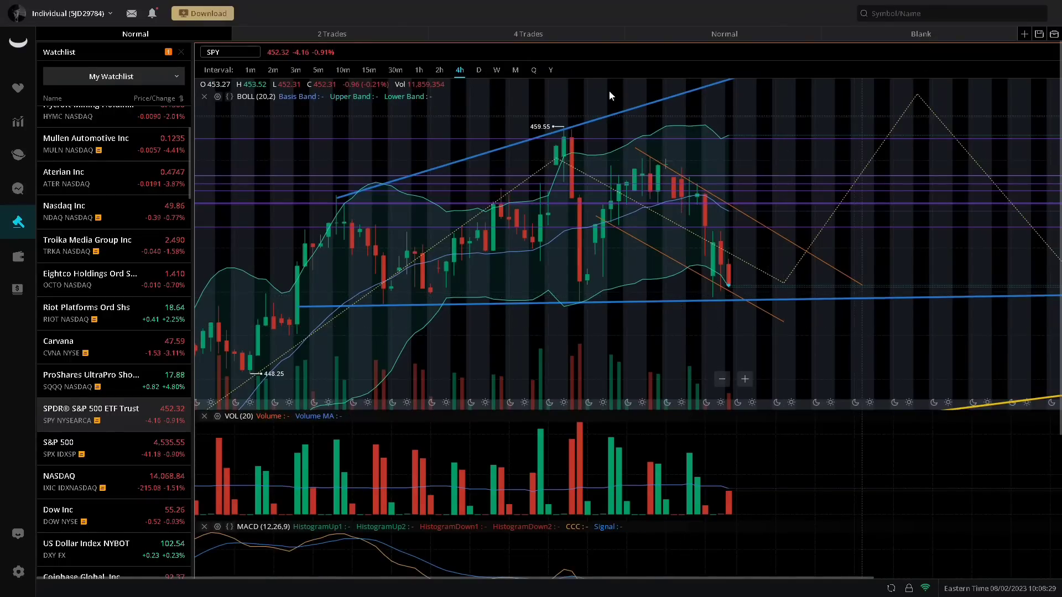
Show SPY on the daily interval and examine its volume, MACD and RSI indicators
click(477, 70)
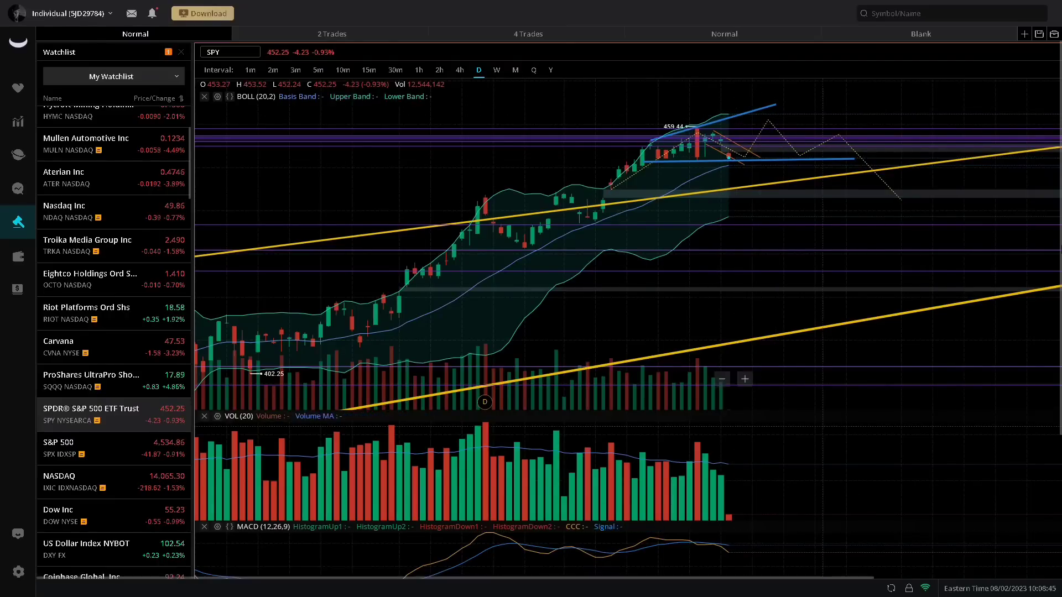
scroll(941, 287, down, 4)
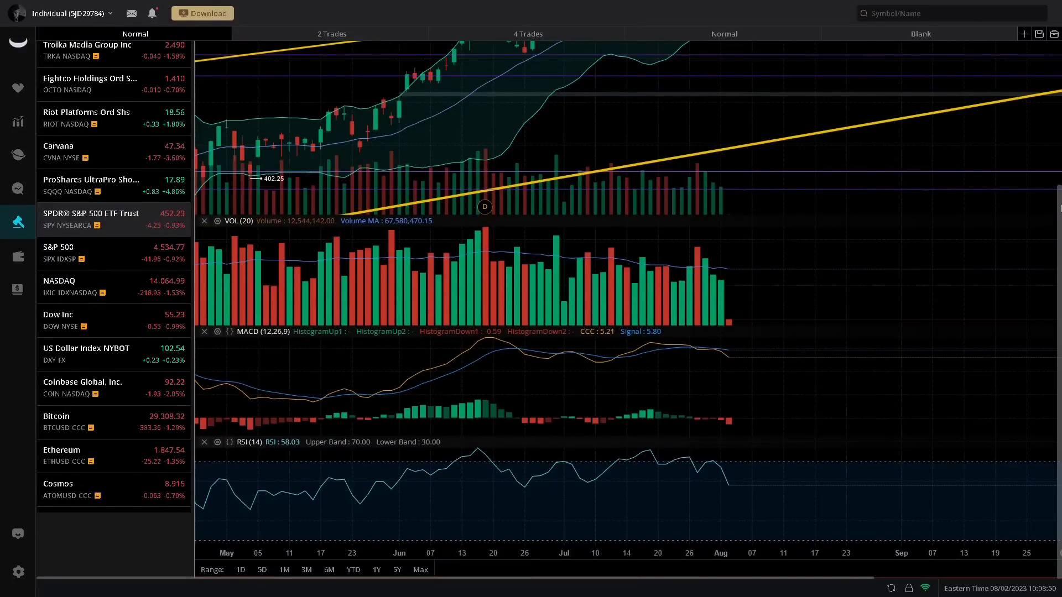
scroll(366, 115, up, 2)
scroll(480, 138, up, 2)
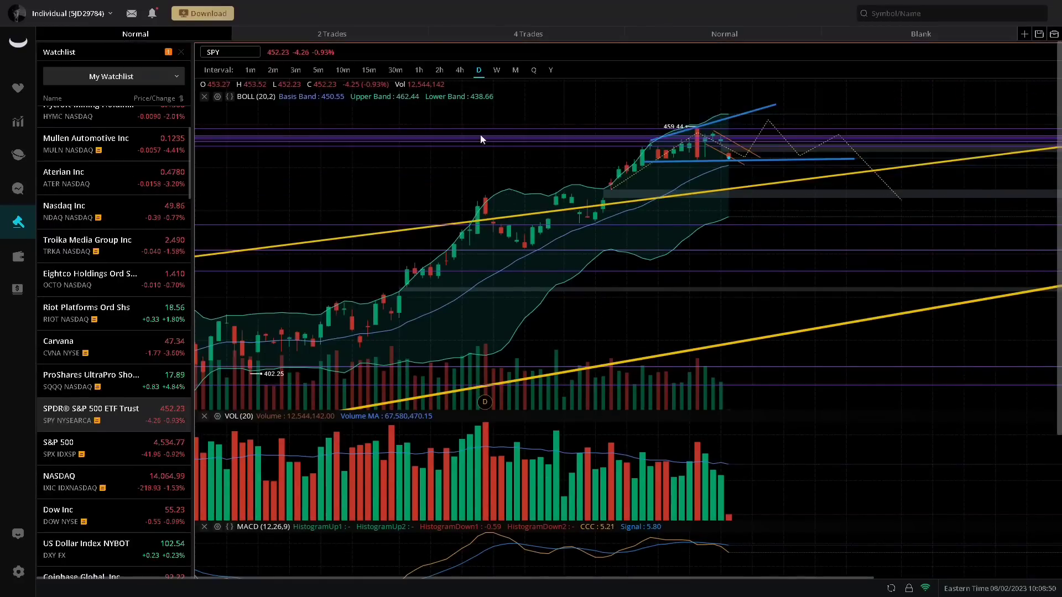
Show SPY on the weekly interval and examine its trend lines along with the volume, MACD and RSI indicators
click(496, 70)
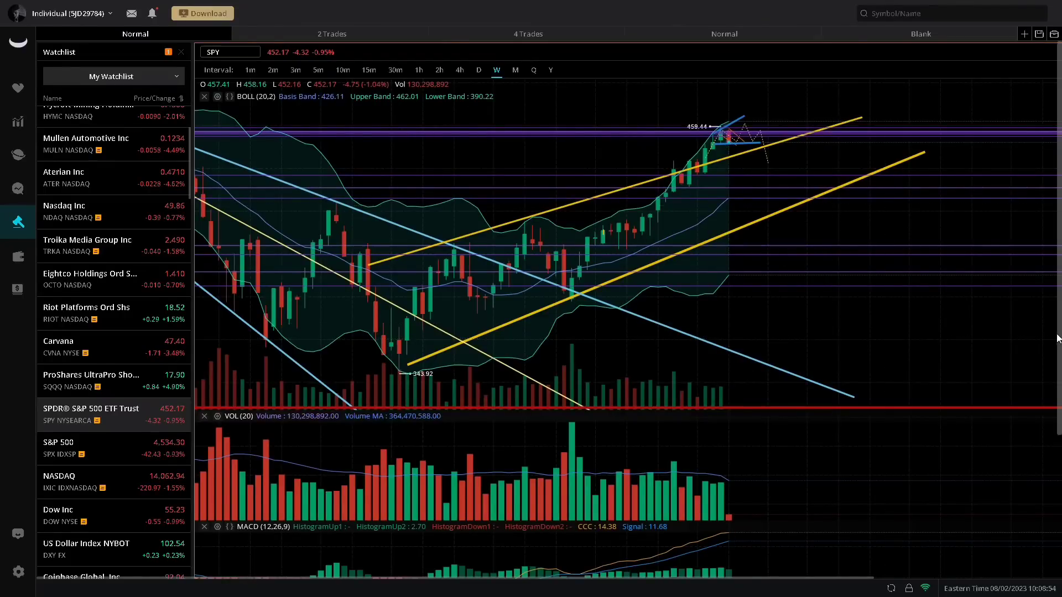
scroll(1057, 338, down, 3)
scroll(720, 151, up, 2)
scroll(720, 151, up, 3)
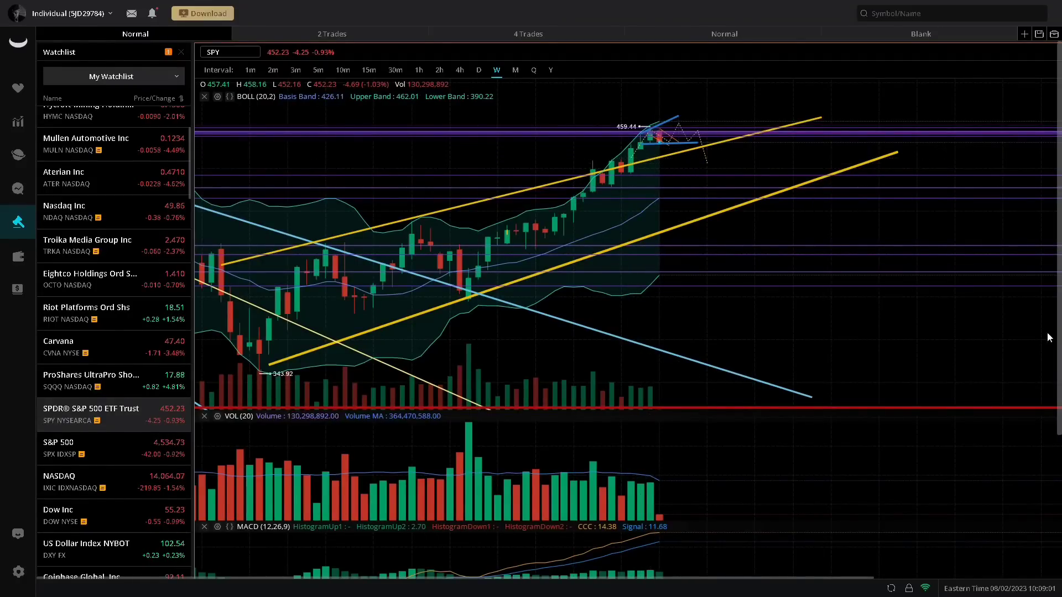
scroll(841, 327, down, 5)
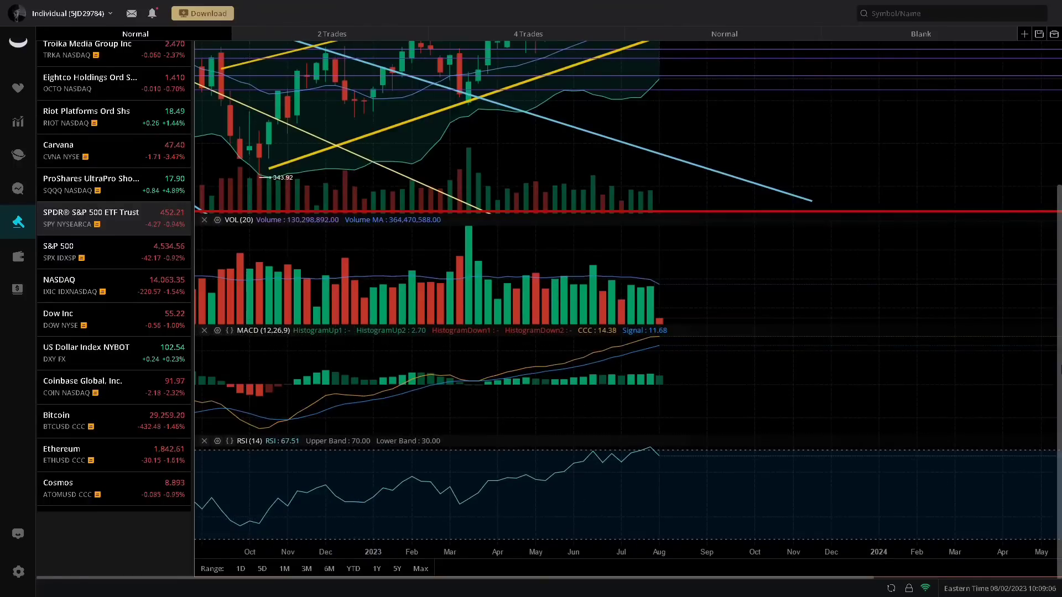
scroll(857, 310, up, 3)
scroll(323, 79, up, 2)
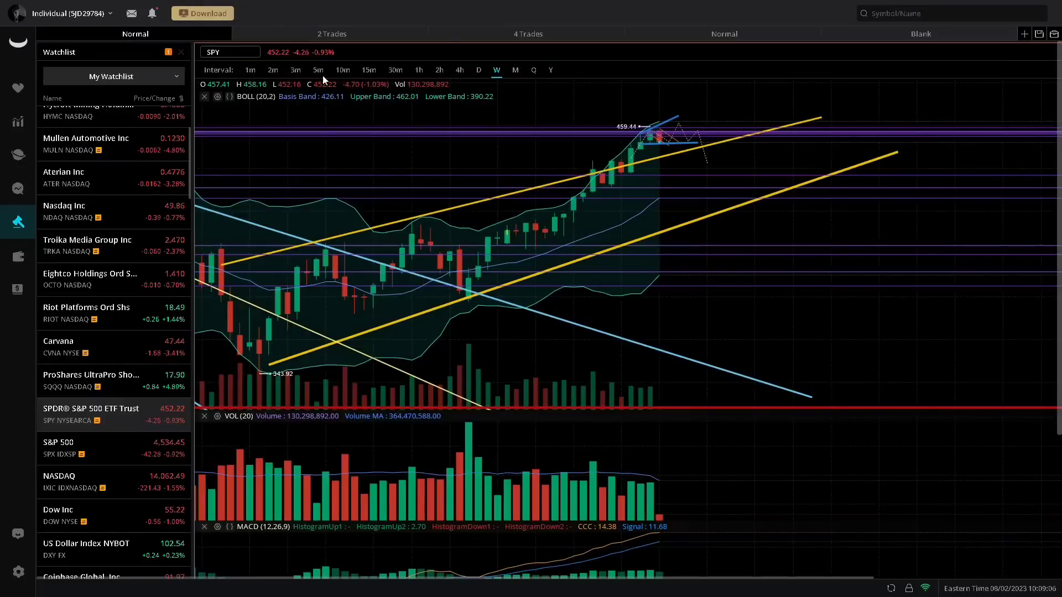
scroll(742, 267, up, 4)
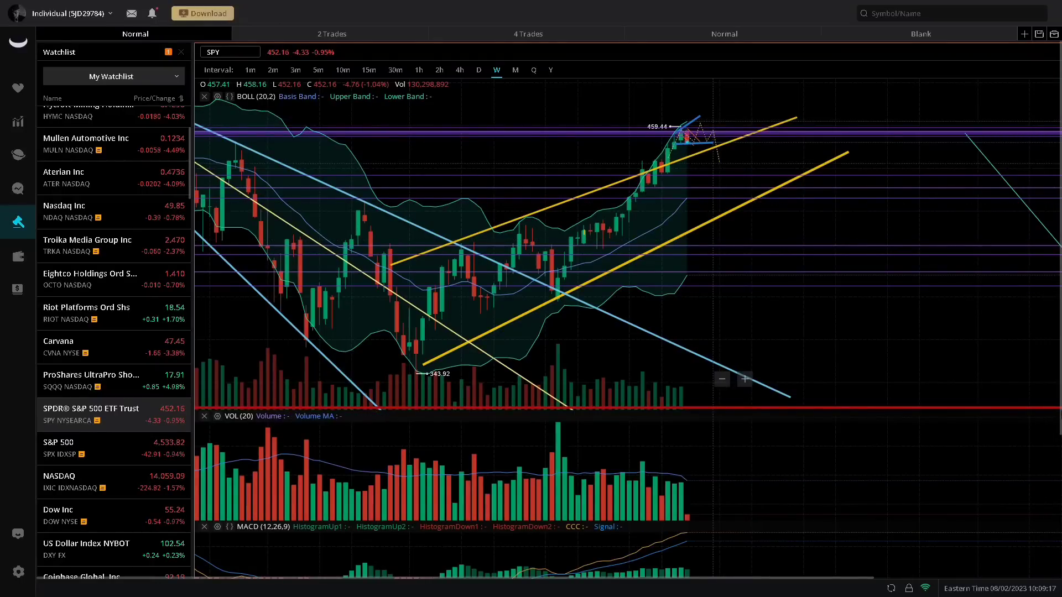
Consult the market cycle psychology chart in the Google results, and return to Webull to show SPY on the monthly interval
mouse_move(575, 3)
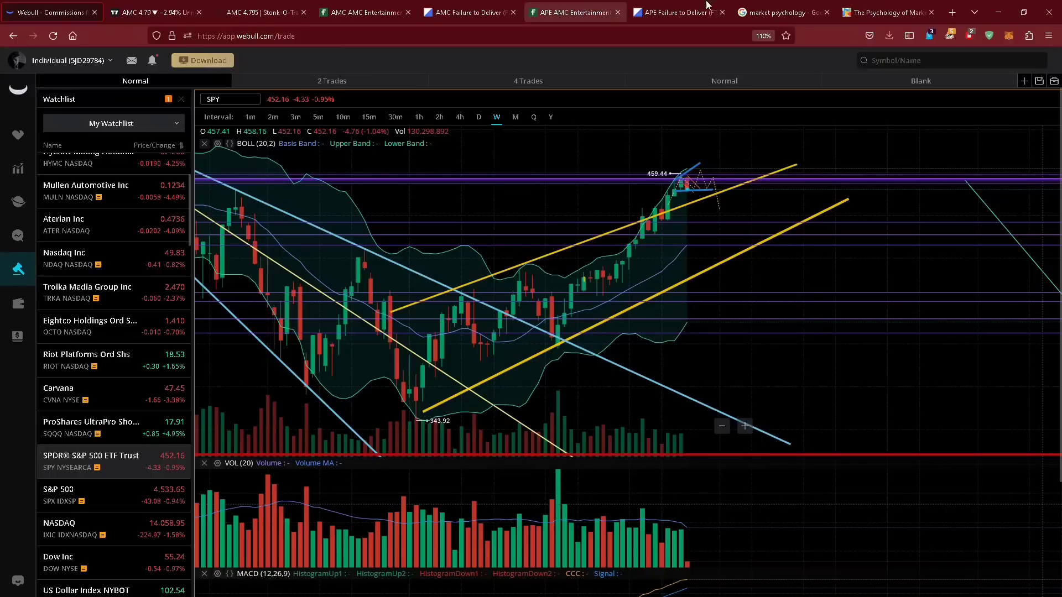
click(770, 7)
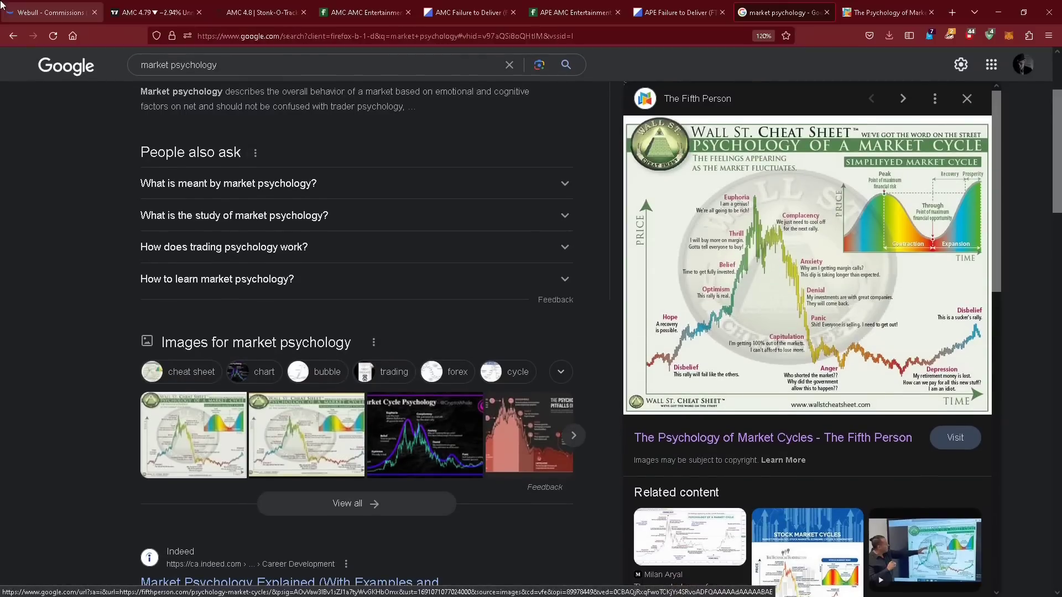
click(59, 8)
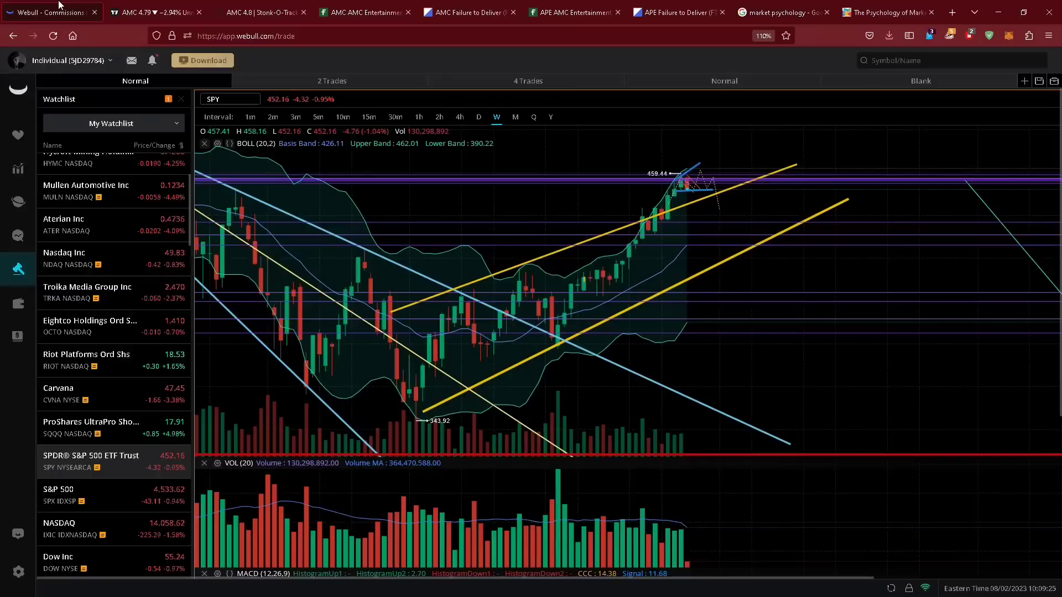
click(515, 70)
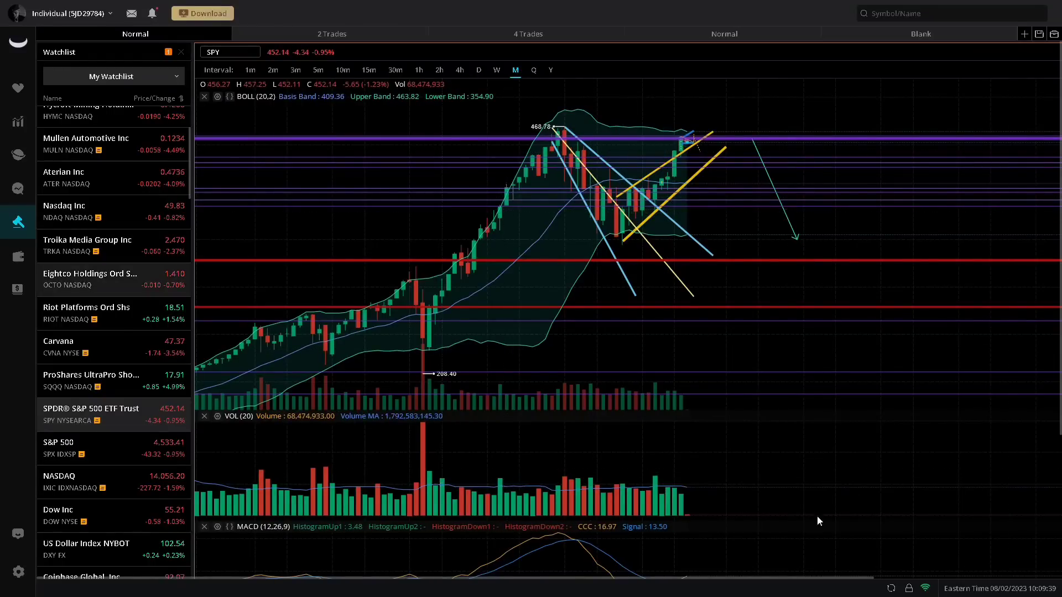
Open the SQQQ chart from the watchlist and view a wider span of it on the 1-hour interval
click(138, 390)
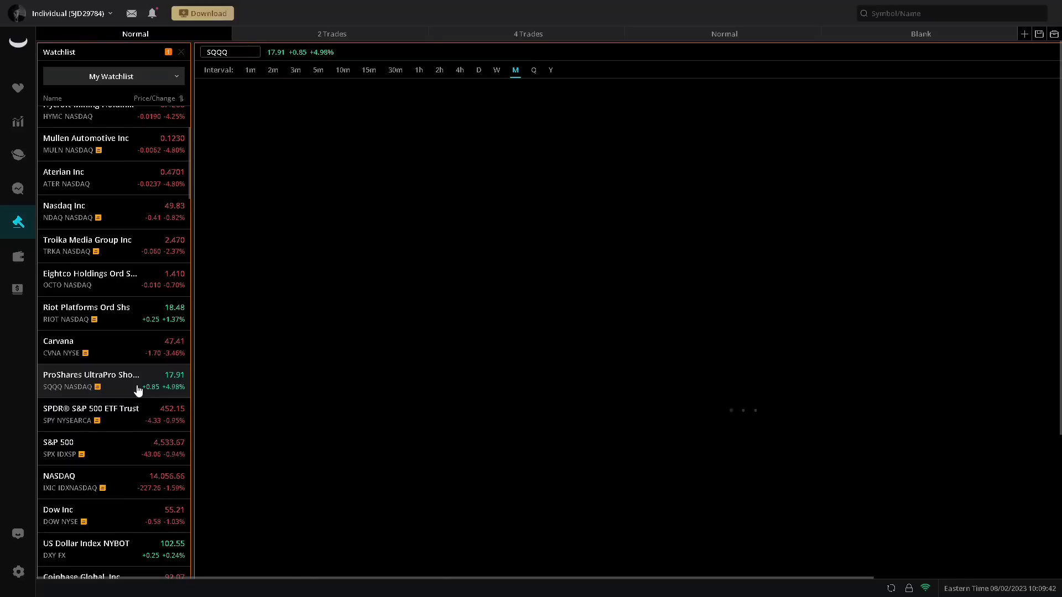
click(418, 70)
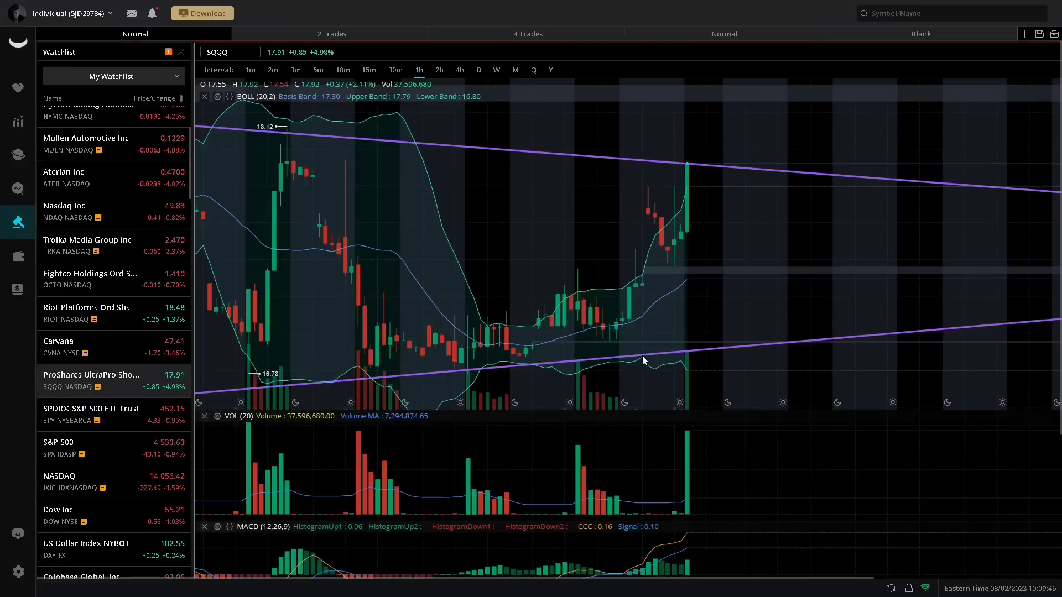
scroll(626, 319, down, 5)
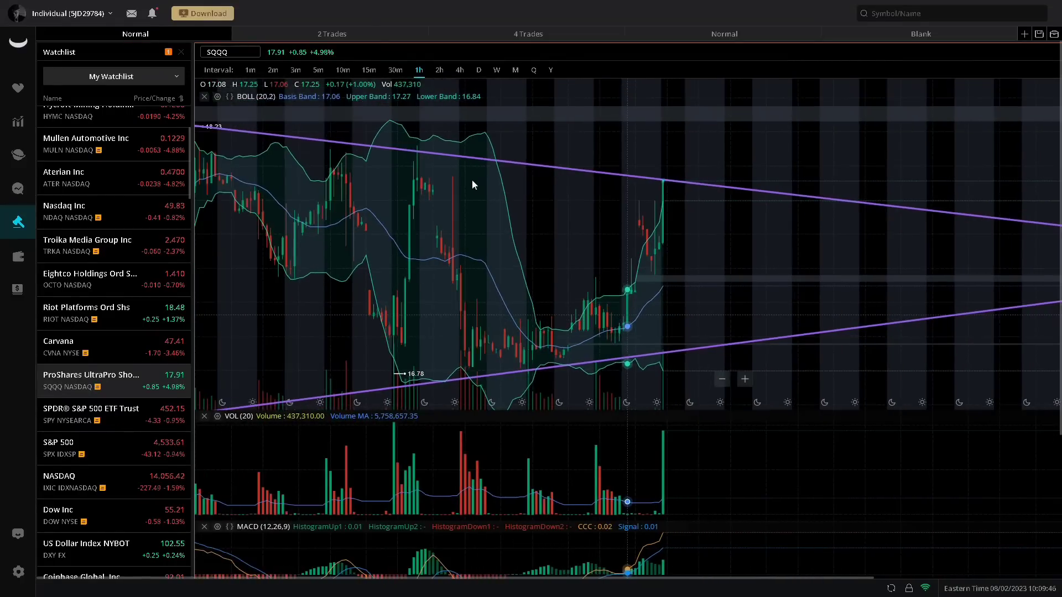
scroll(473, 180, down, 2)
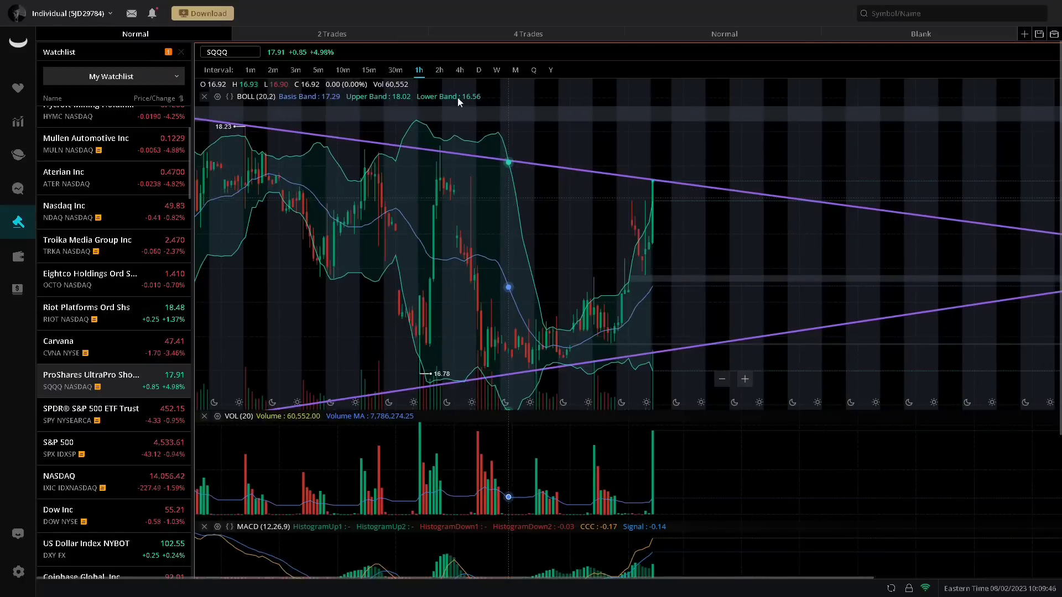
Compare the SQQQ chart's converging trend lines on the 4-hour and daily intervals
click(466, 72)
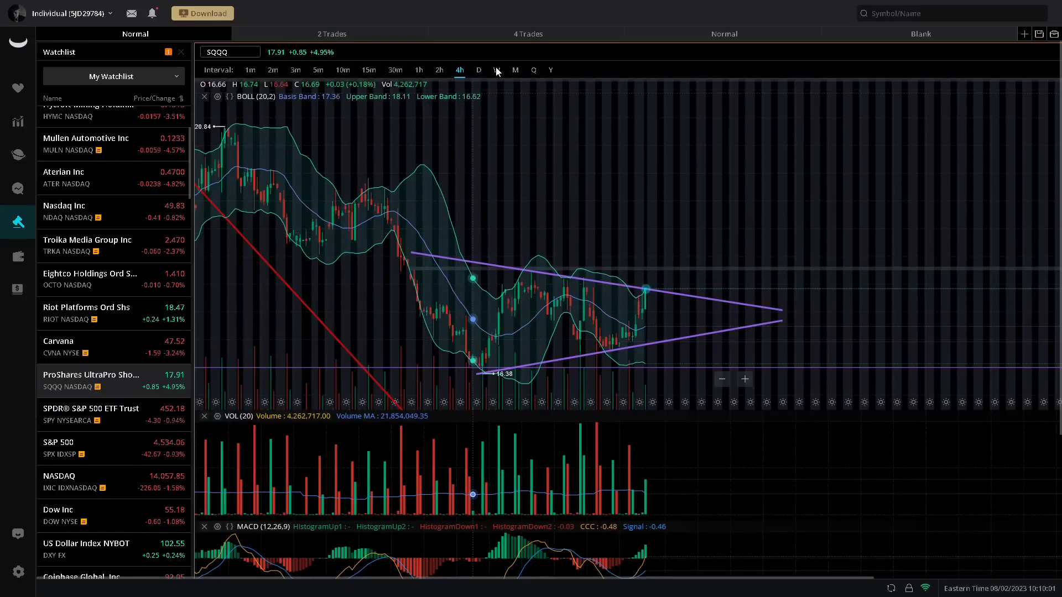
click(479, 70)
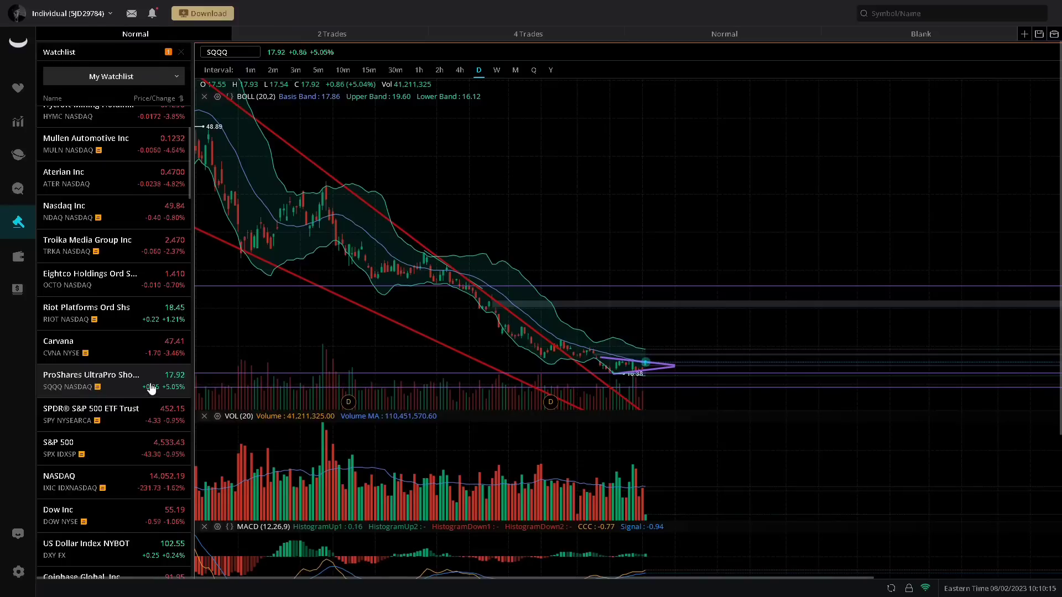
scroll(150, 377, up, 3)
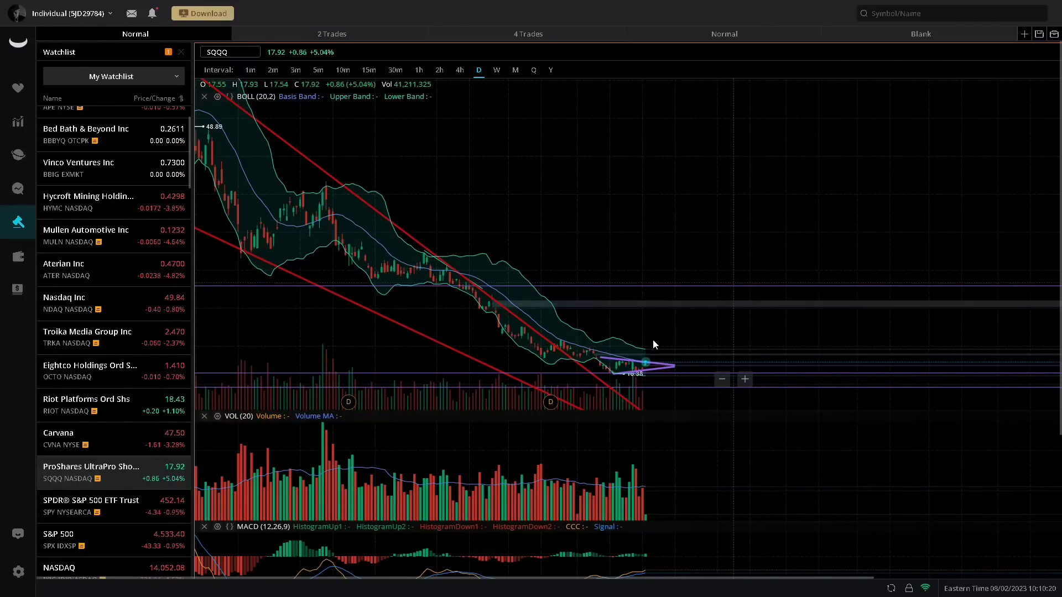
scroll(648, 346, up, 3)
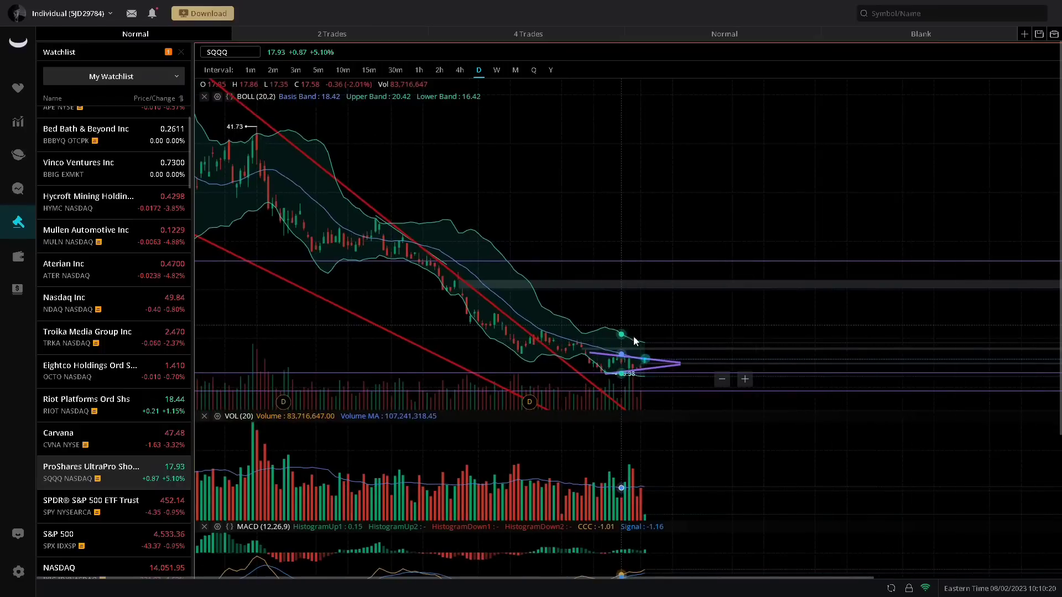
Recheck SQQQ on the 1-hour interval and open the SPY chart from the watchlist for comparison
click(421, 72)
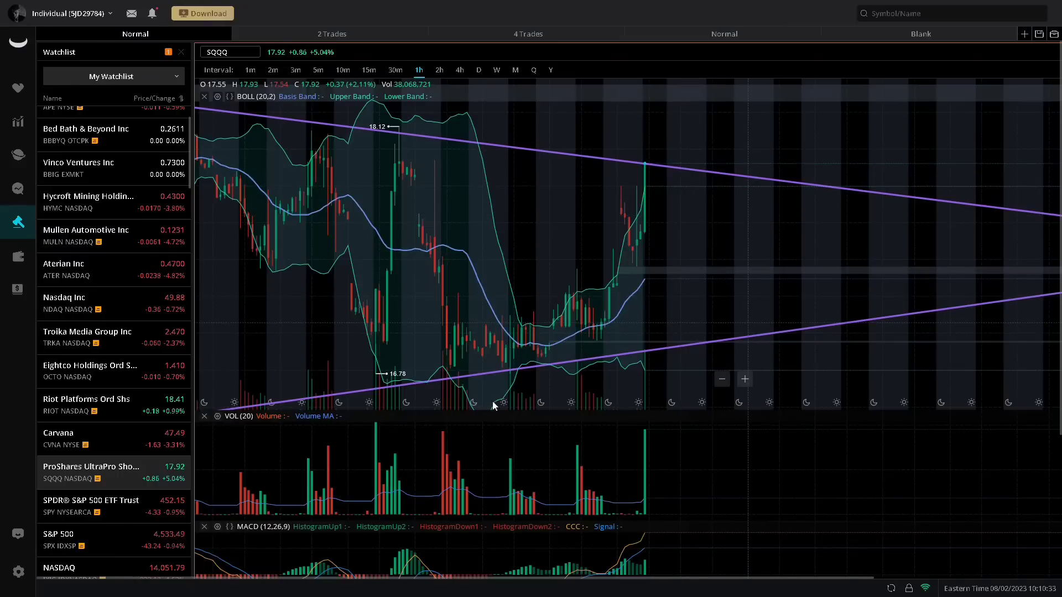
scroll(88, 413, up, 3)
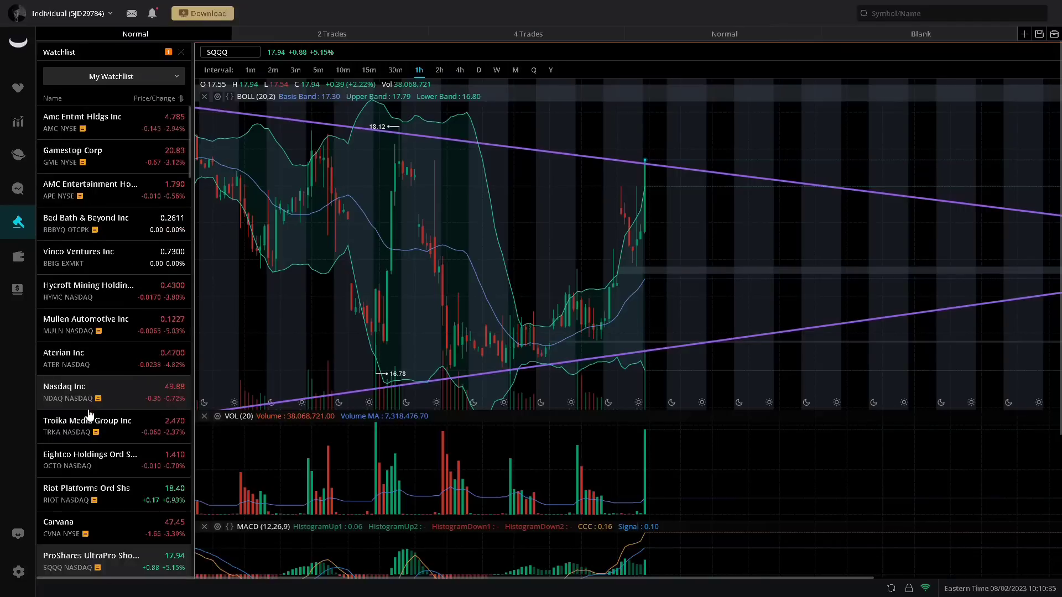
scroll(88, 413, down, 8)
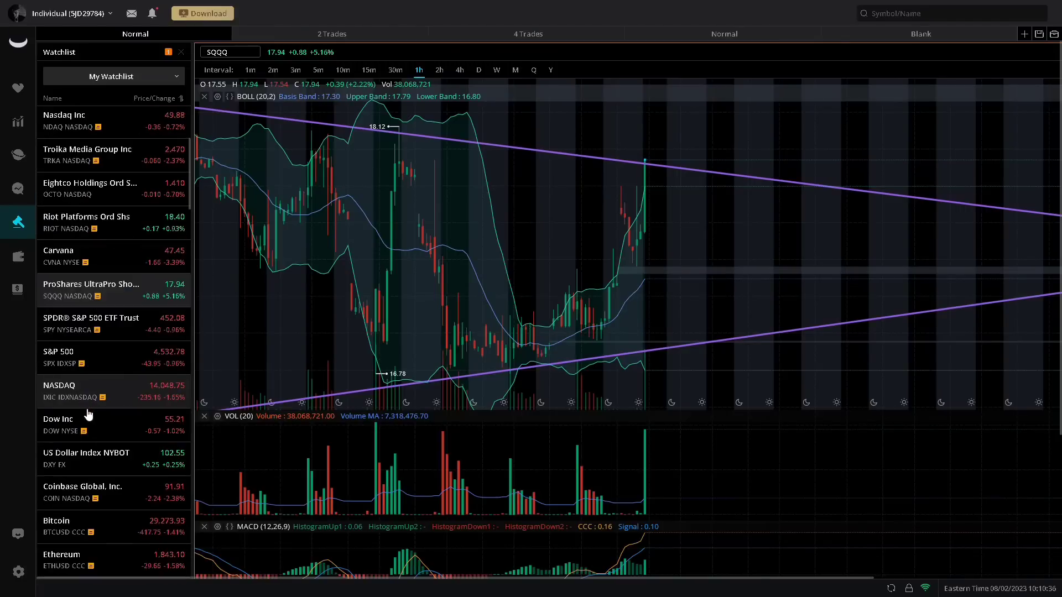
click(132, 315)
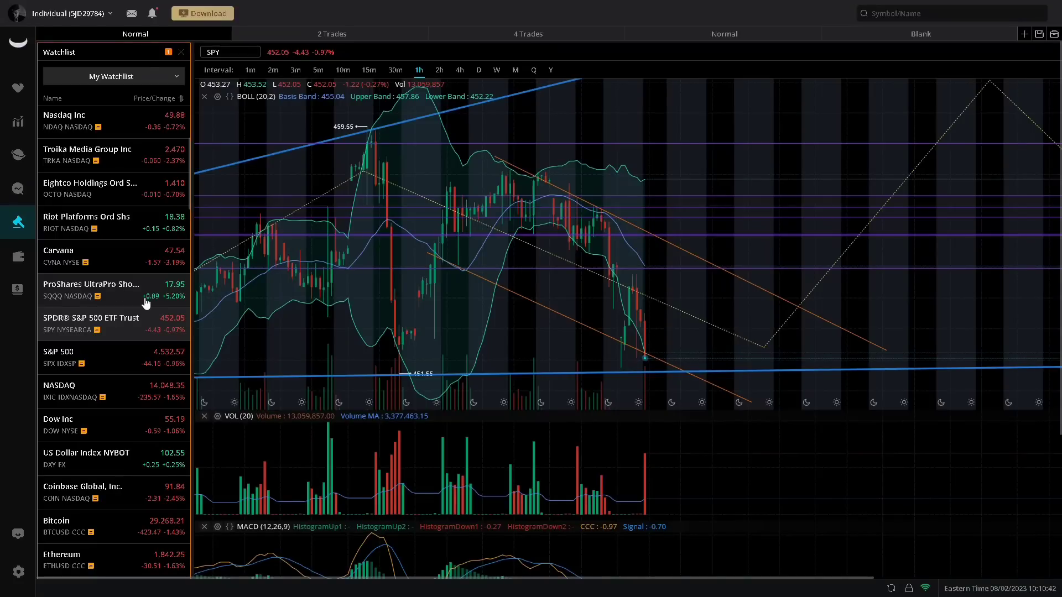
Open the US Dollar Index (DXY) chart from the watchlist and review it on the 2-hour and daily intervals
scroll(142, 293, up, 8)
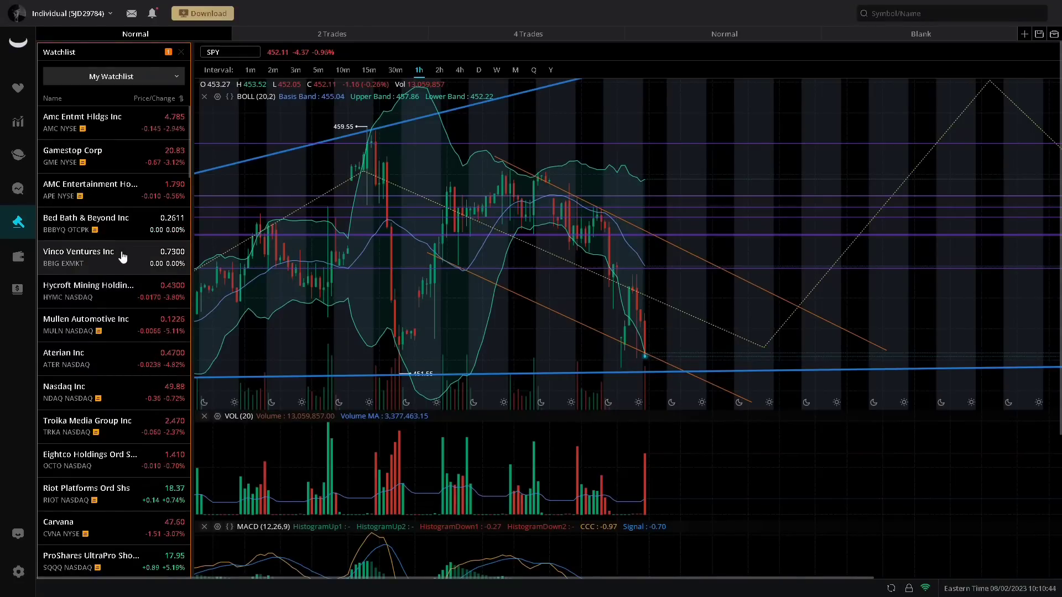
scroll(111, 354, down, 7)
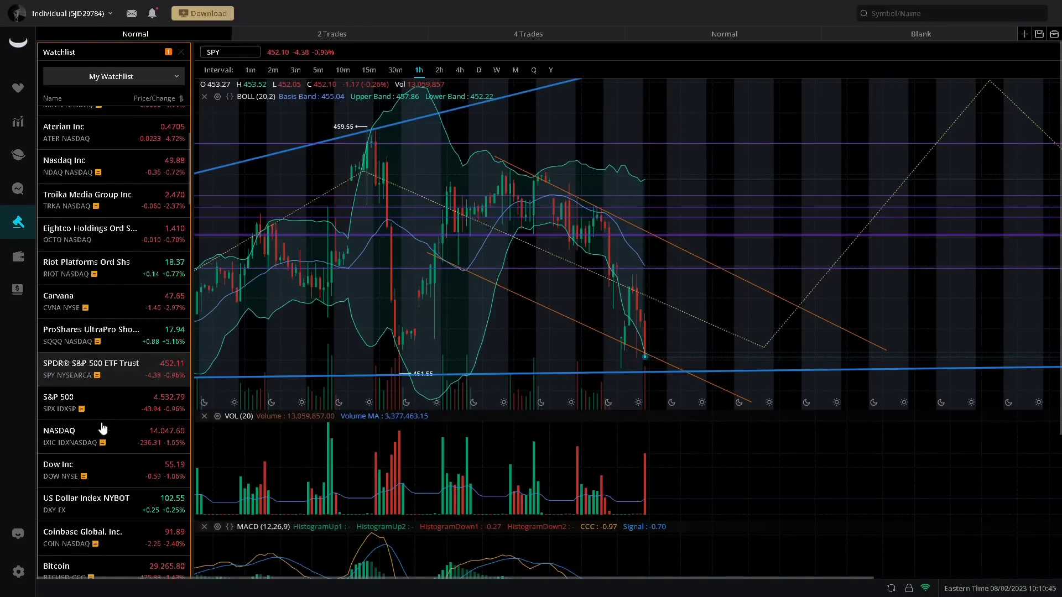
mouse_move(222, 5)
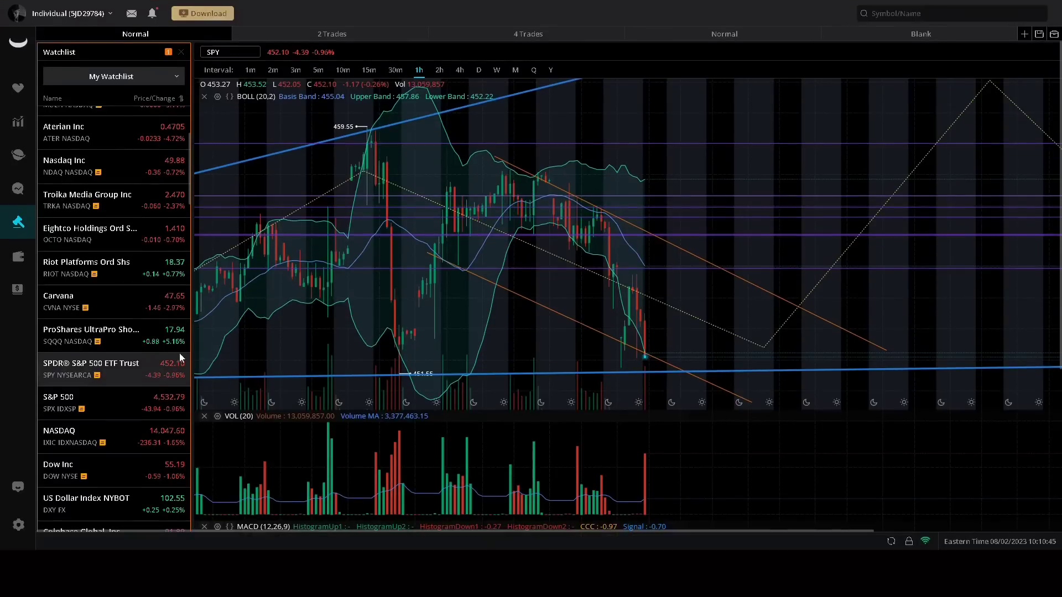
scroll(108, 320, down, 3)
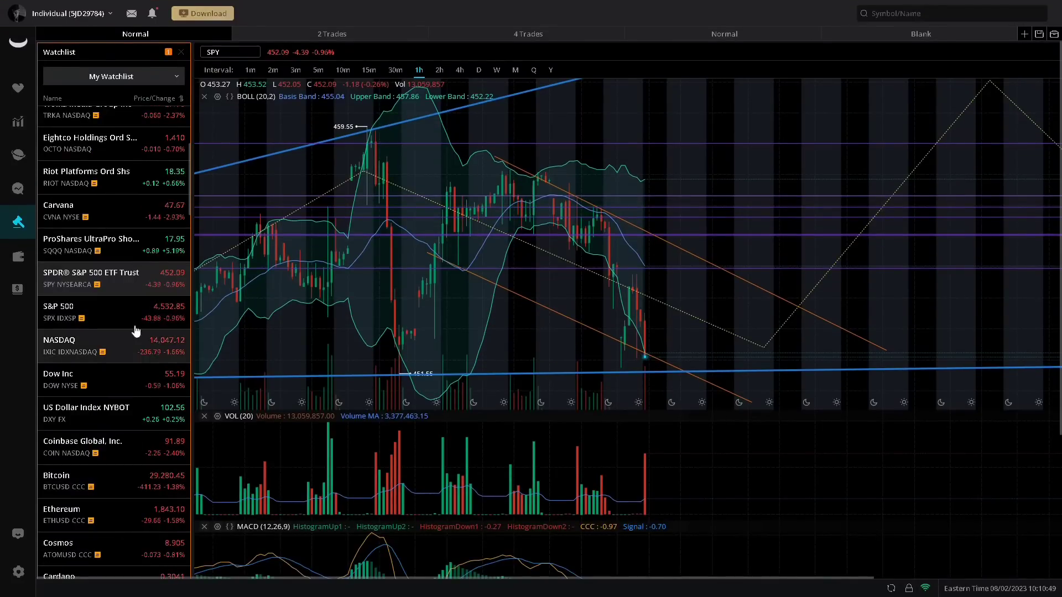
click(133, 404)
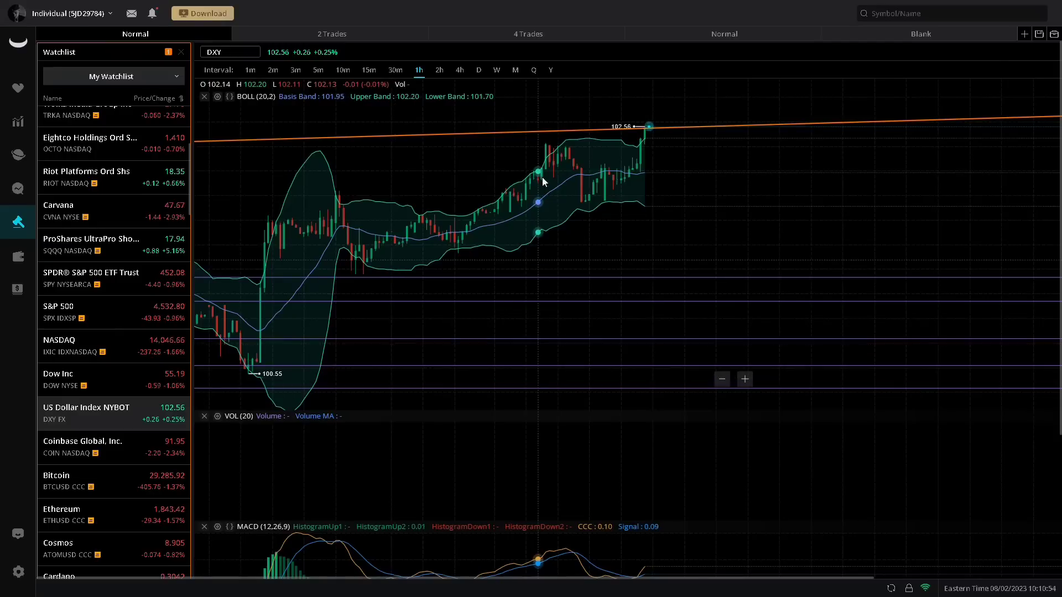
click(438, 70)
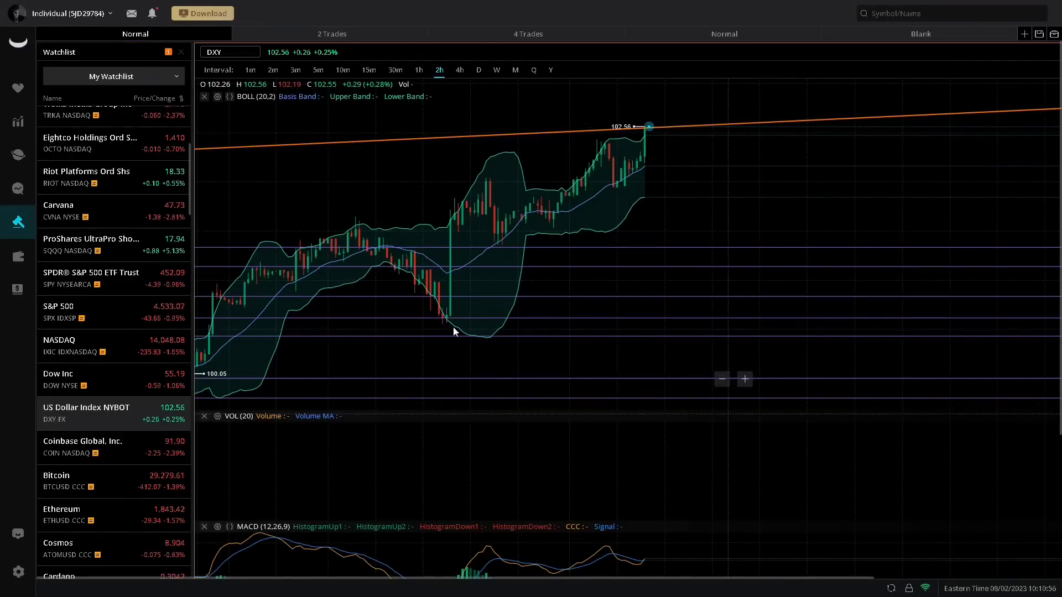
click(479, 71)
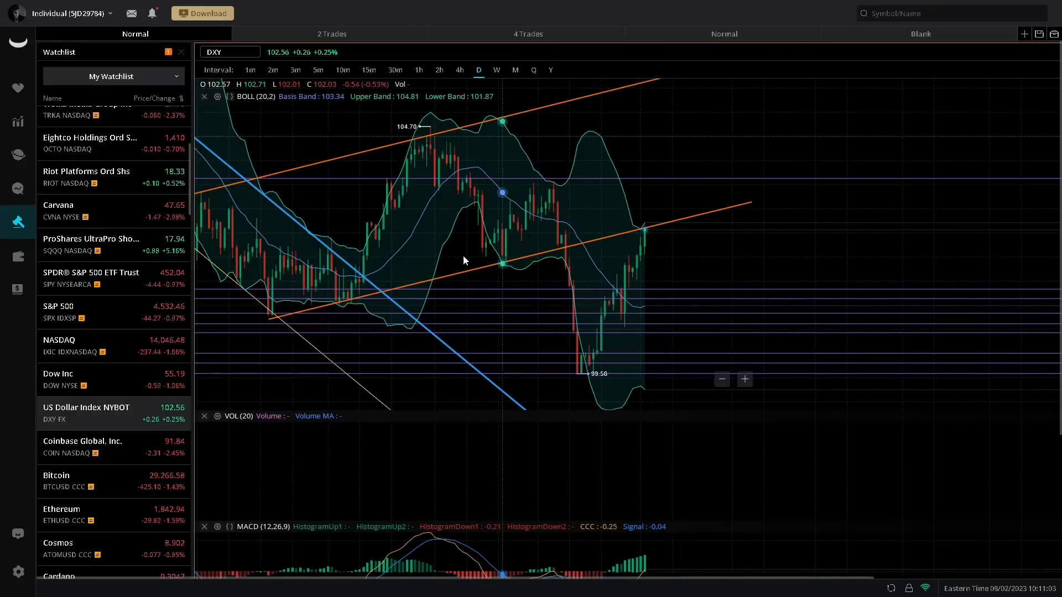
Review the US Dollar Index on the weekly interval and open the AMC chart from the watchlist on the 1-hour interval
click(496, 71)
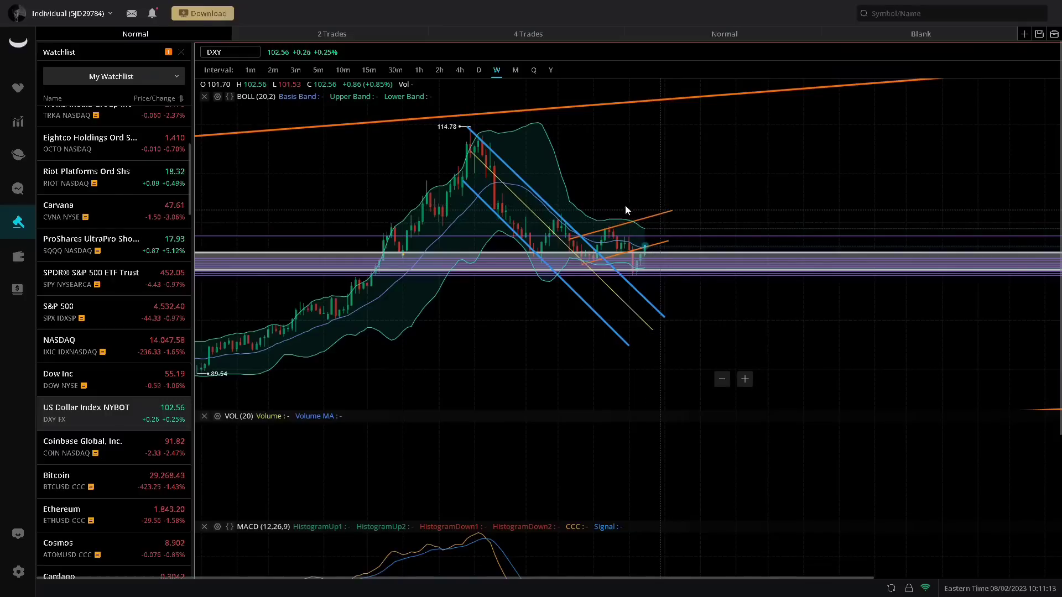
scroll(83, 382, up, 4)
scroll(86, 342, up, 3)
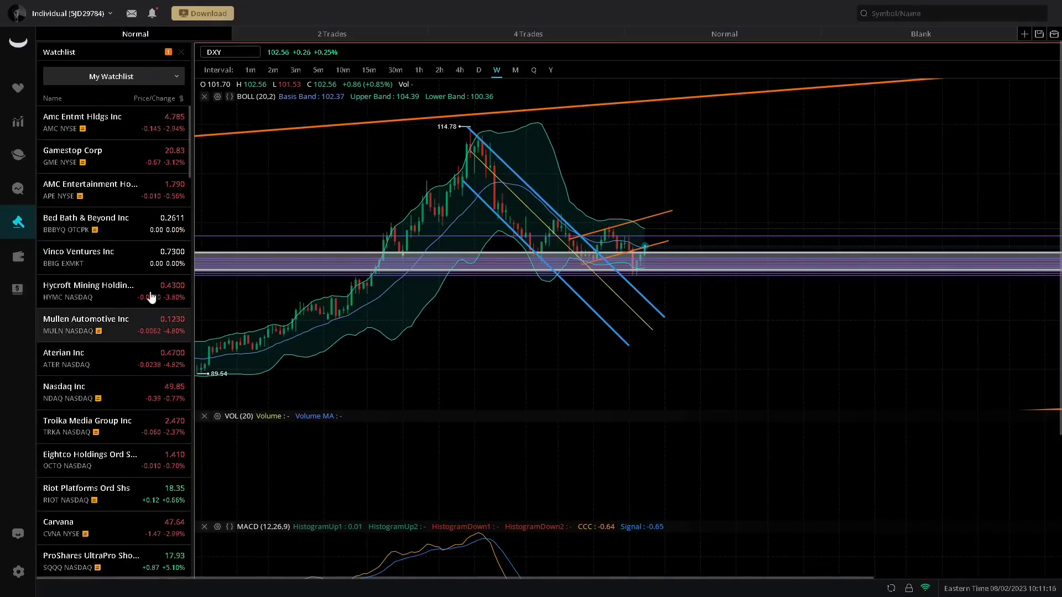
click(103, 129)
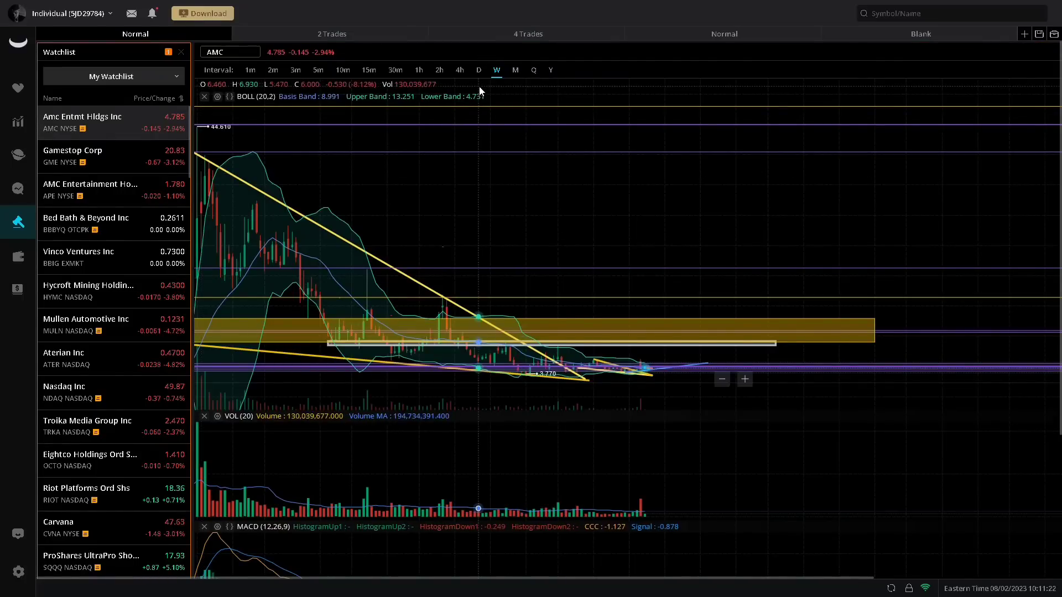
click(418, 71)
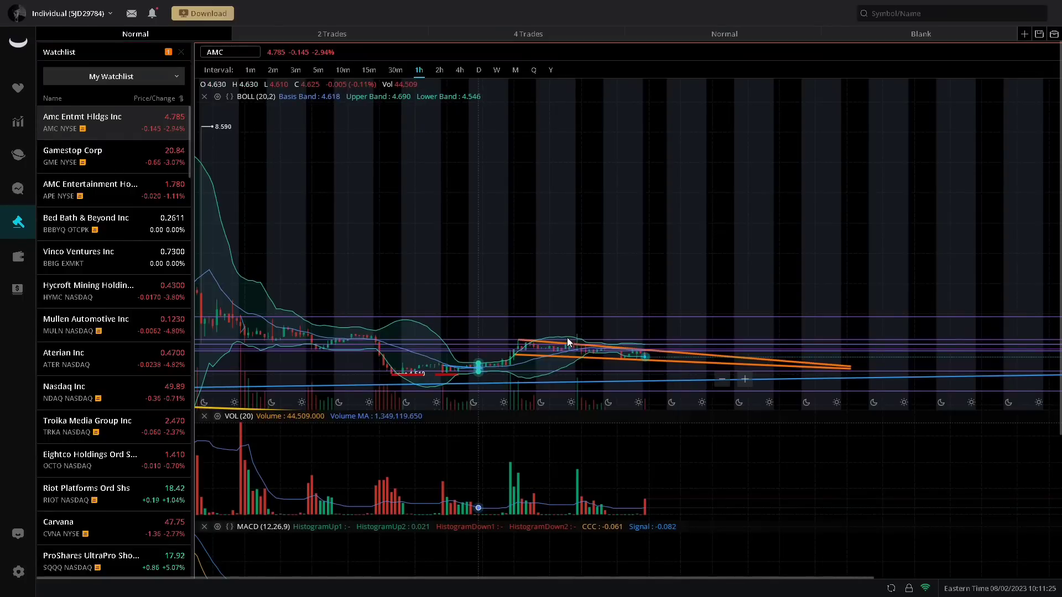
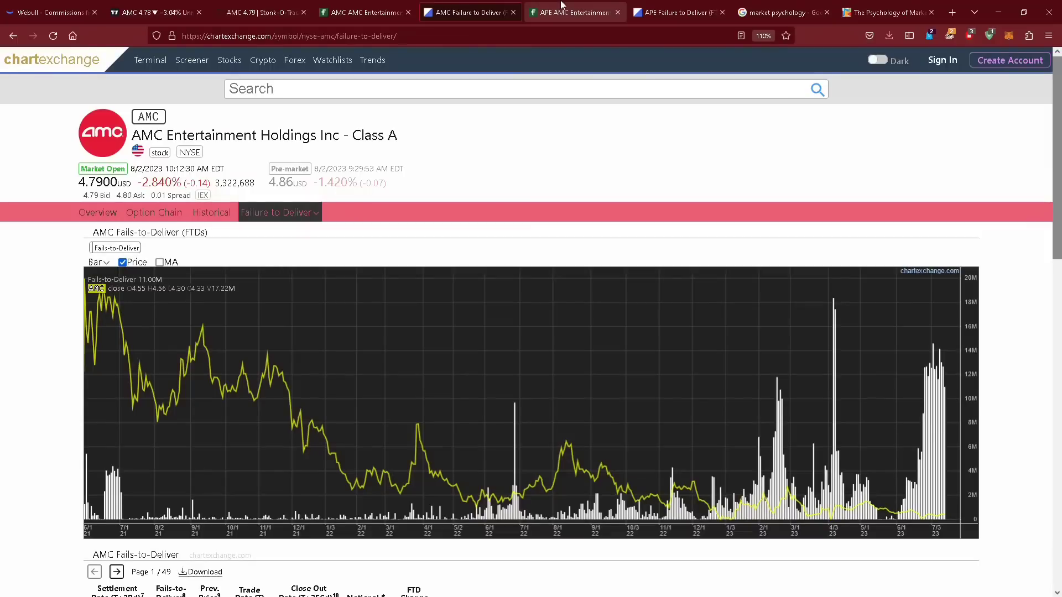
Look over the Fintel pages for APE and AMC and the TradingView AMC chart, and return to the Webull chart
click(575, 8)
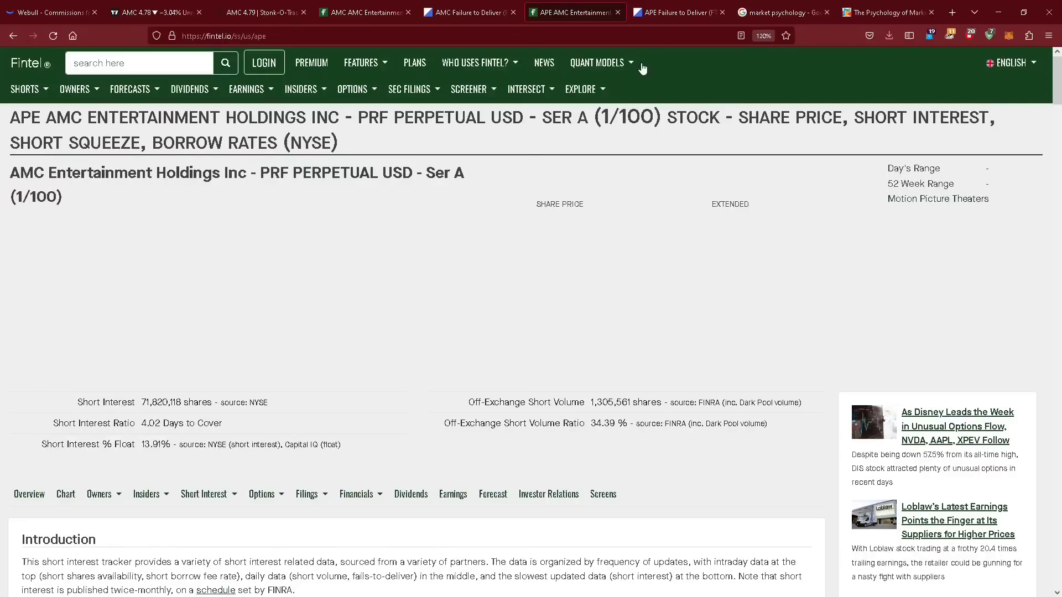
click(365, 12)
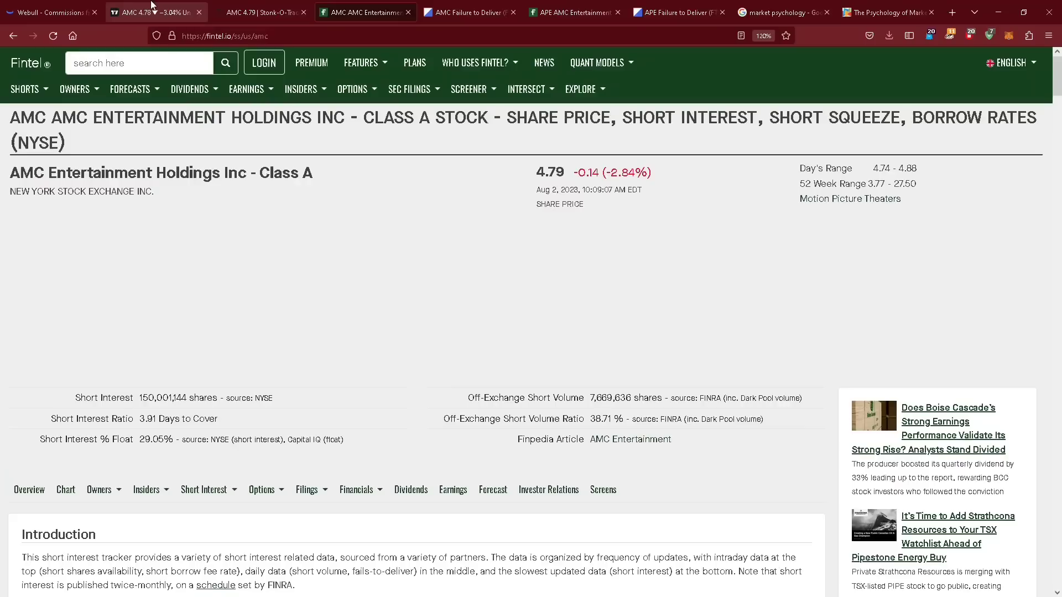
click(152, 7)
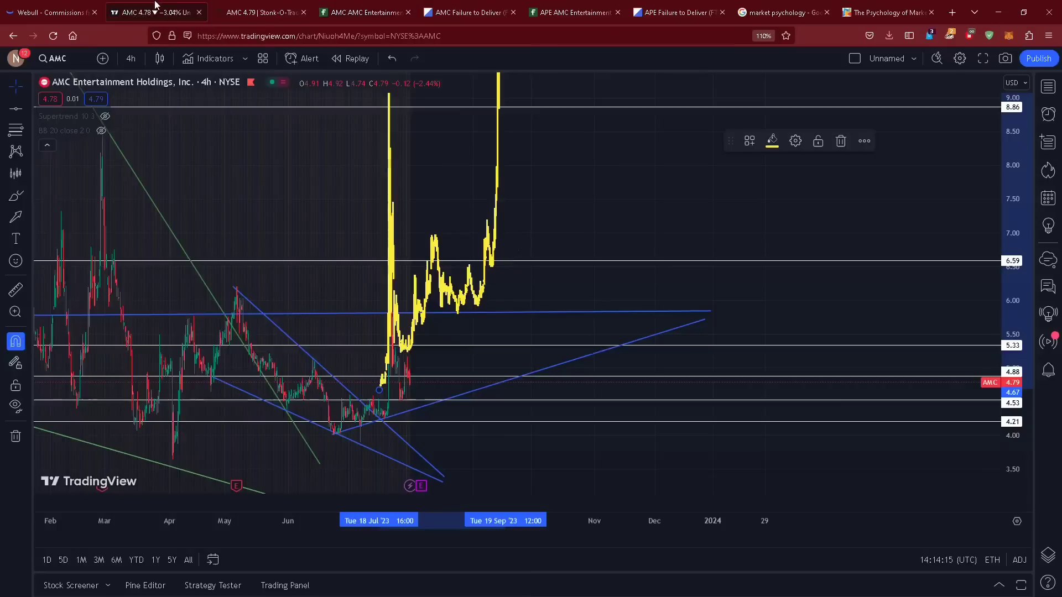
click(79, 6)
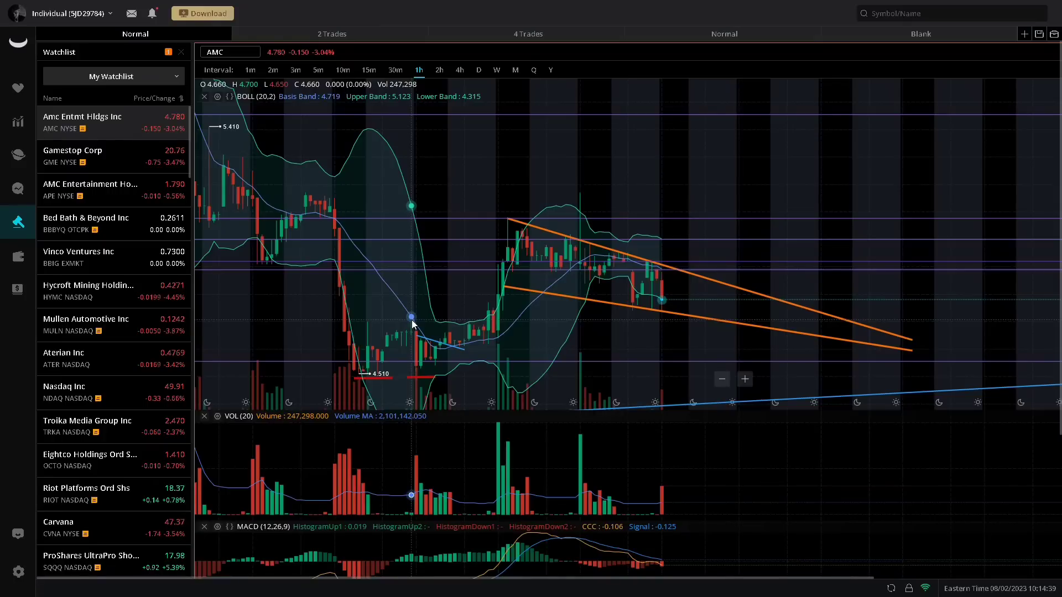
Examine AMC's long-term price history on the daily interval, from before its highest peak along the upper yellow trend line
click(477, 71)
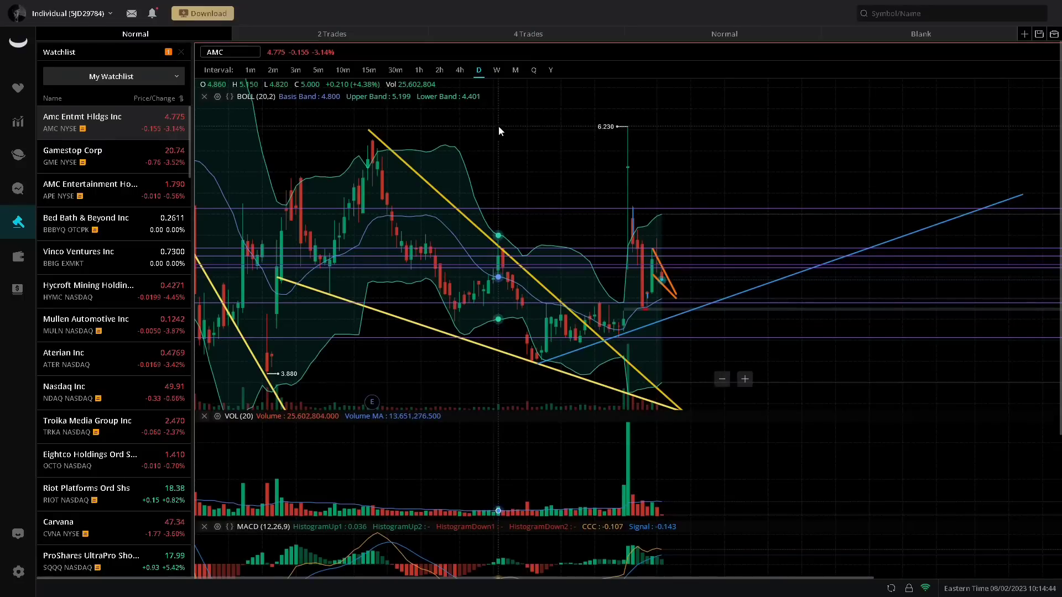
scroll(589, 270, down, 5)
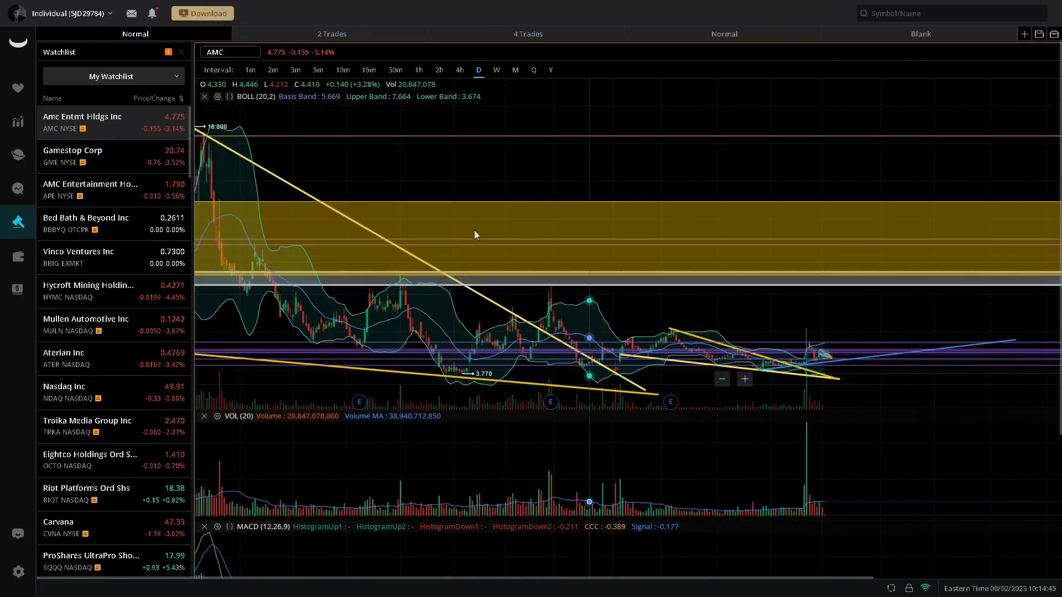
drag(457, 187, 822, 171)
drag(586, 183, 895, 185)
drag(249, 327, 390, 327)
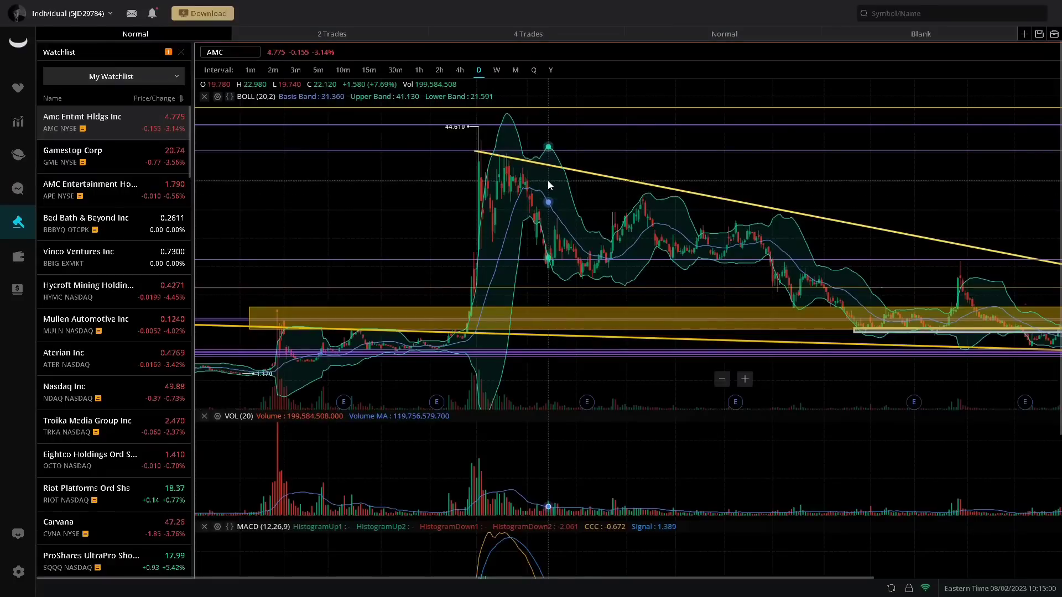
drag(745, 171, 502, 200)
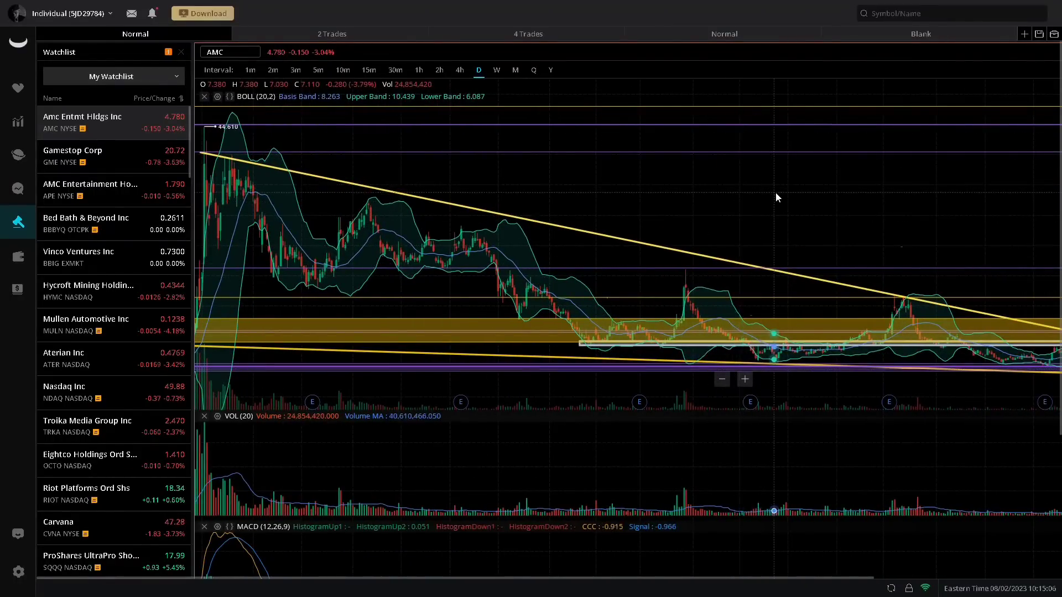
drag(723, 180, 579, 144)
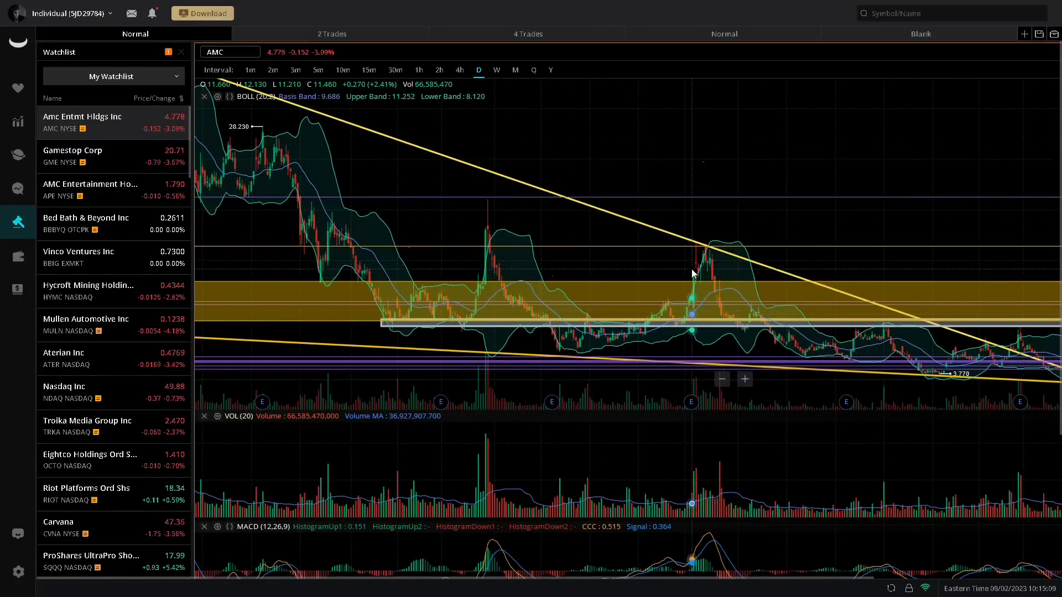
Examine where AMC's daily price peaks meet the descending yellow trend line and where the two wedge lines converge
scroll(692, 268, down, 3)
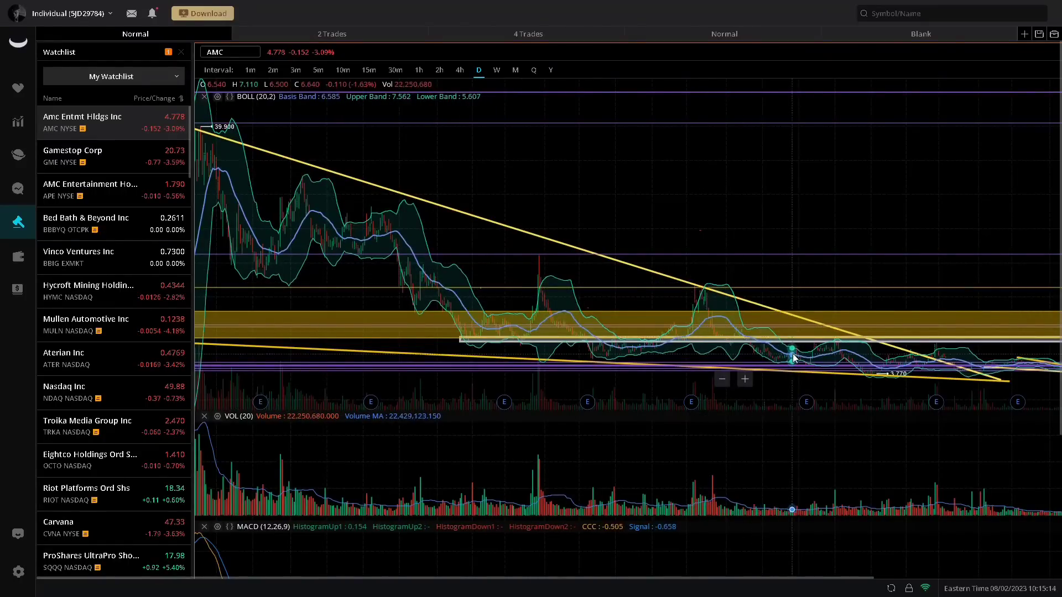
drag(810, 185, 578, 282)
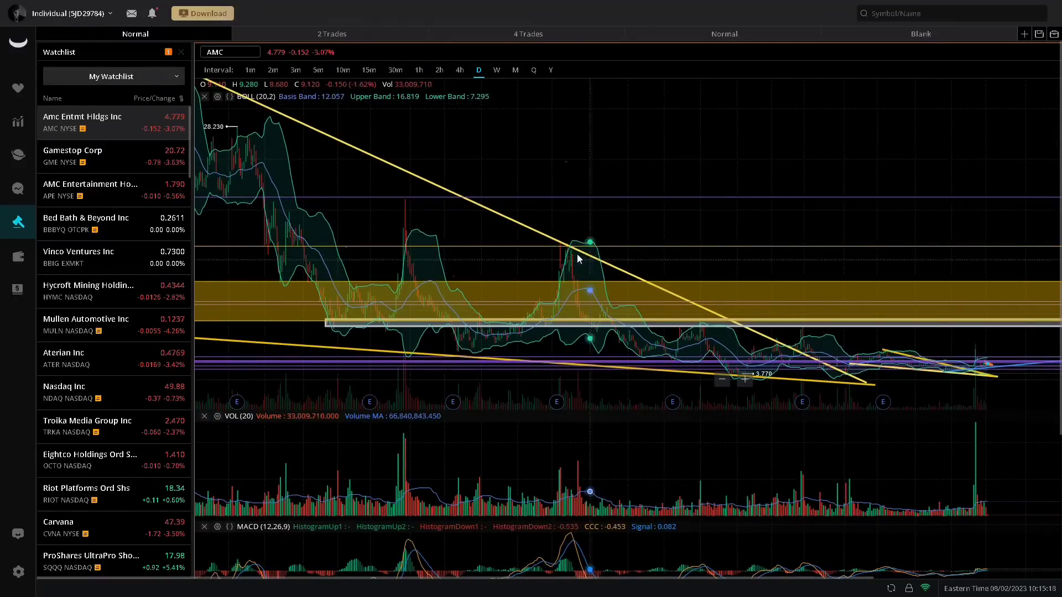
click(570, 237)
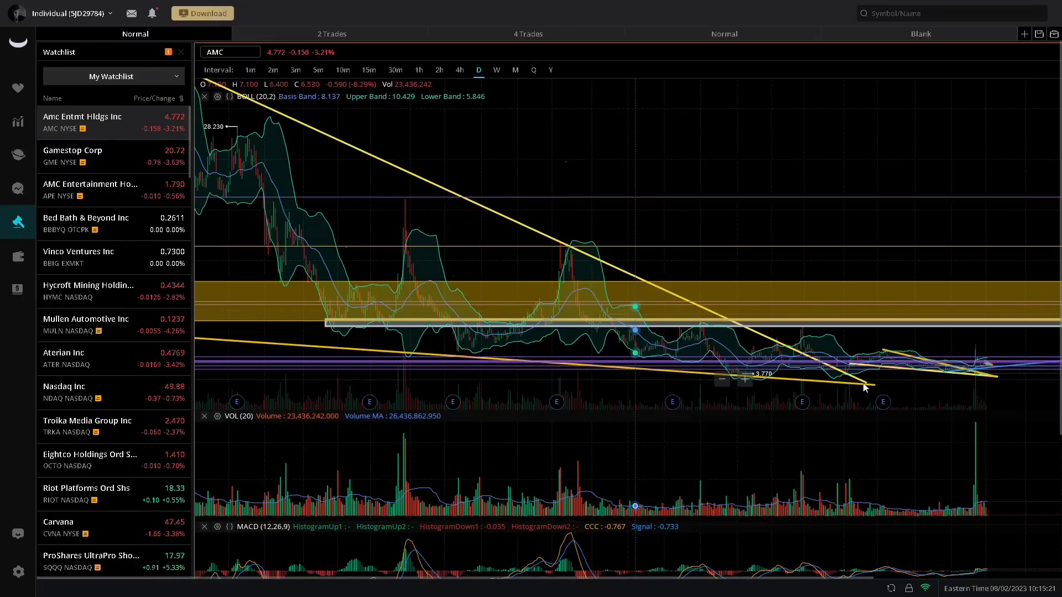
click(702, 150)
scroll(635, 131, down, 3)
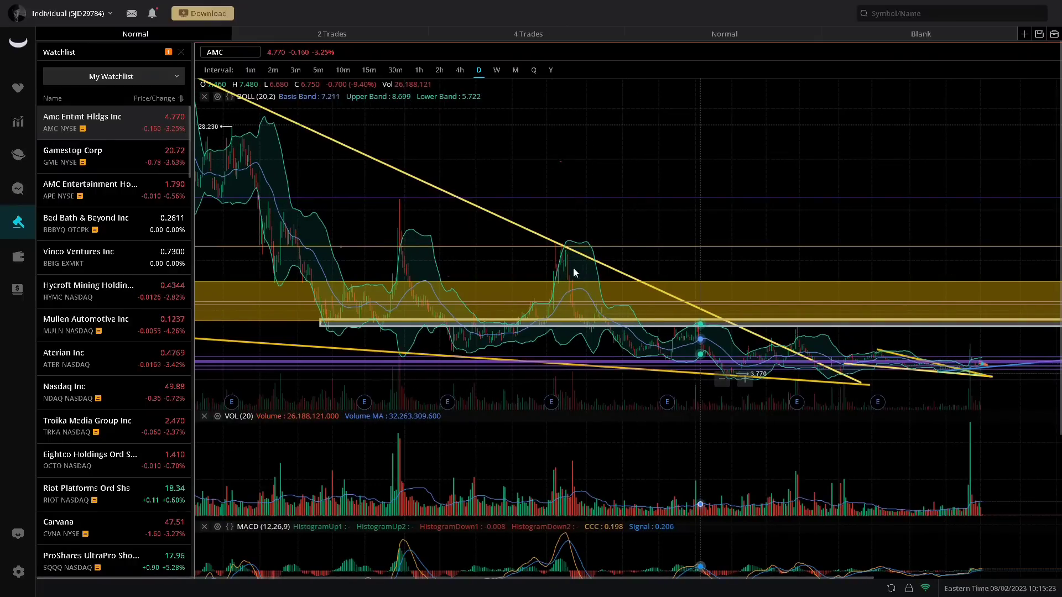
key(Escape)
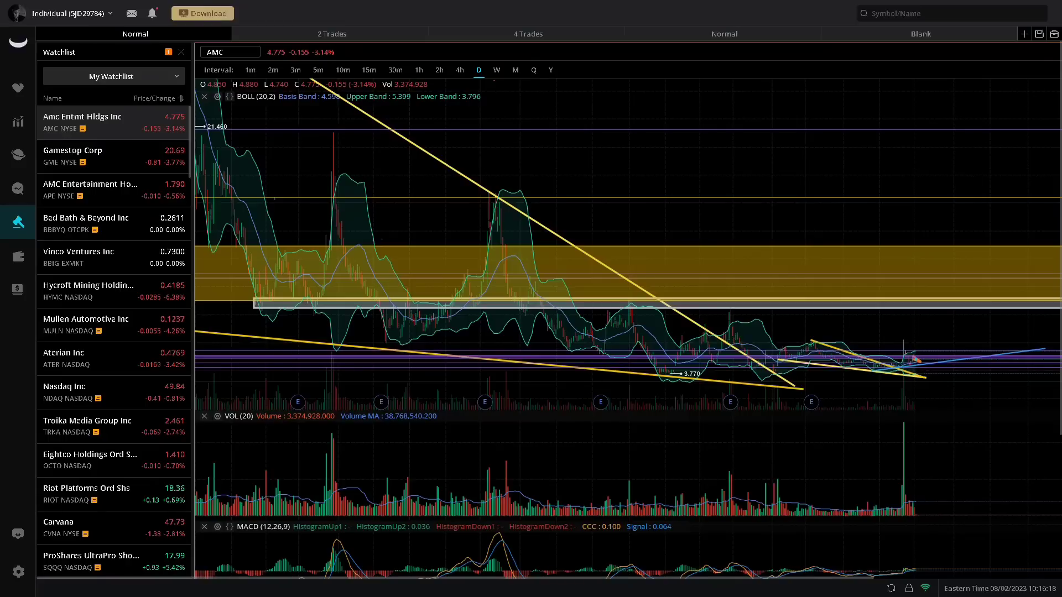
Revisit AMC's Fintel page and open its ChartExchange borrow fee page in a new browser tab to read the latest fees
mouse_move(486, 5)
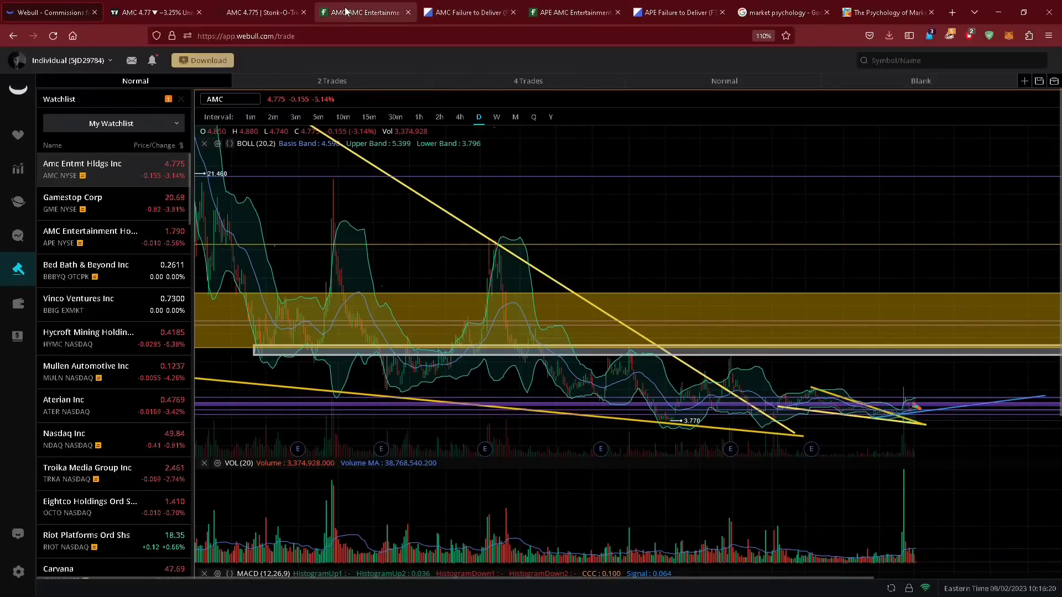
click(409, 5)
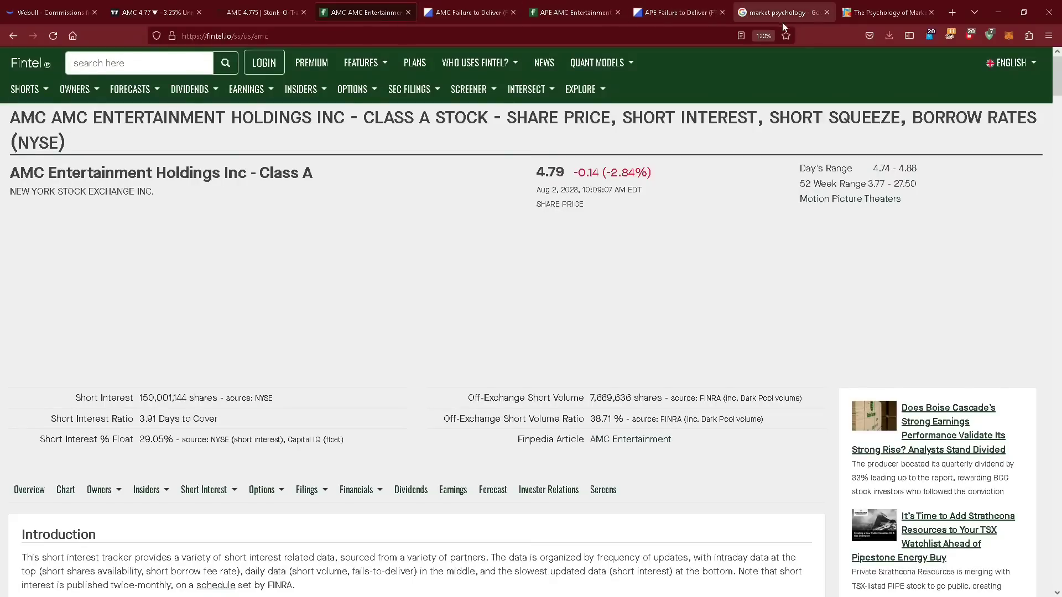
click(952, 12)
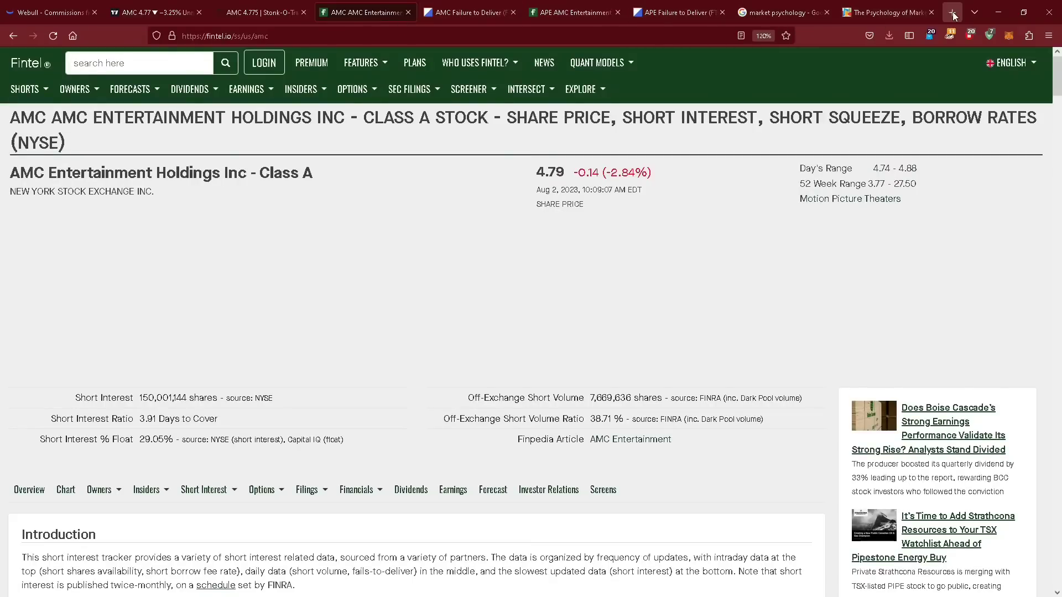
click(633, 175)
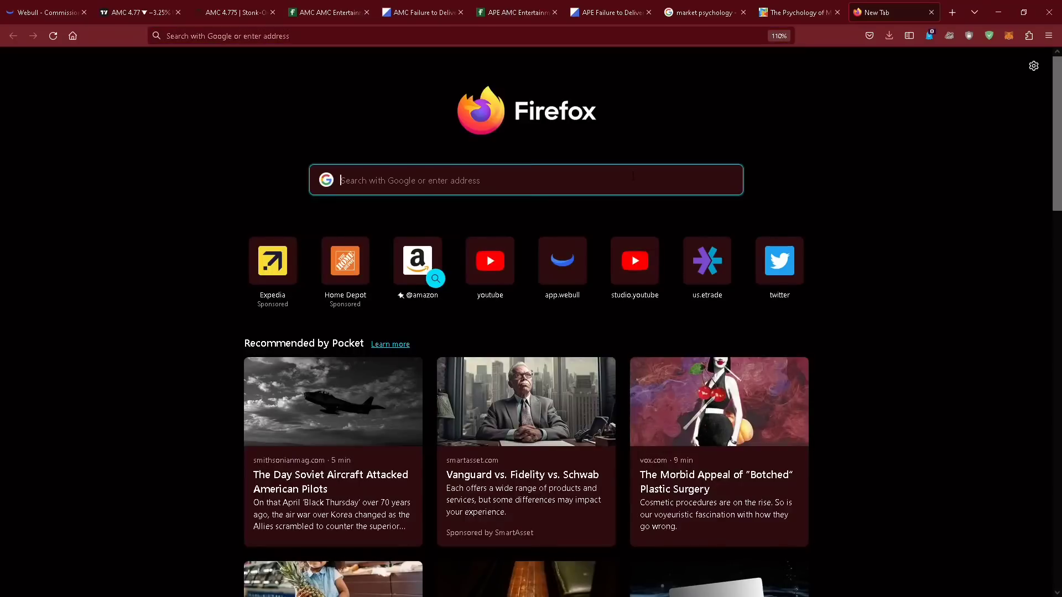
text(amc)
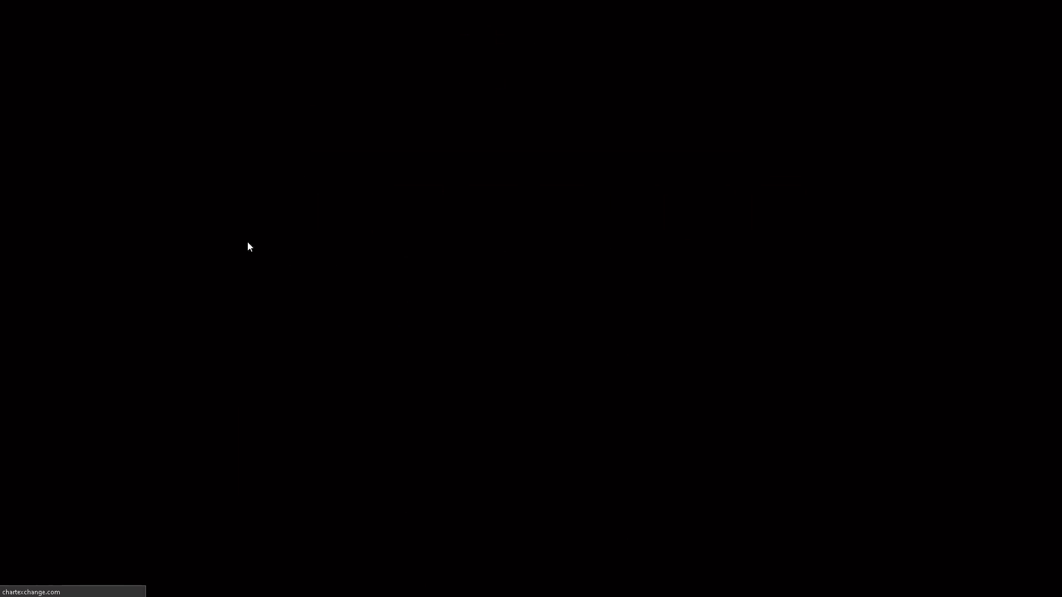
scroll(540, 347, down, 8)
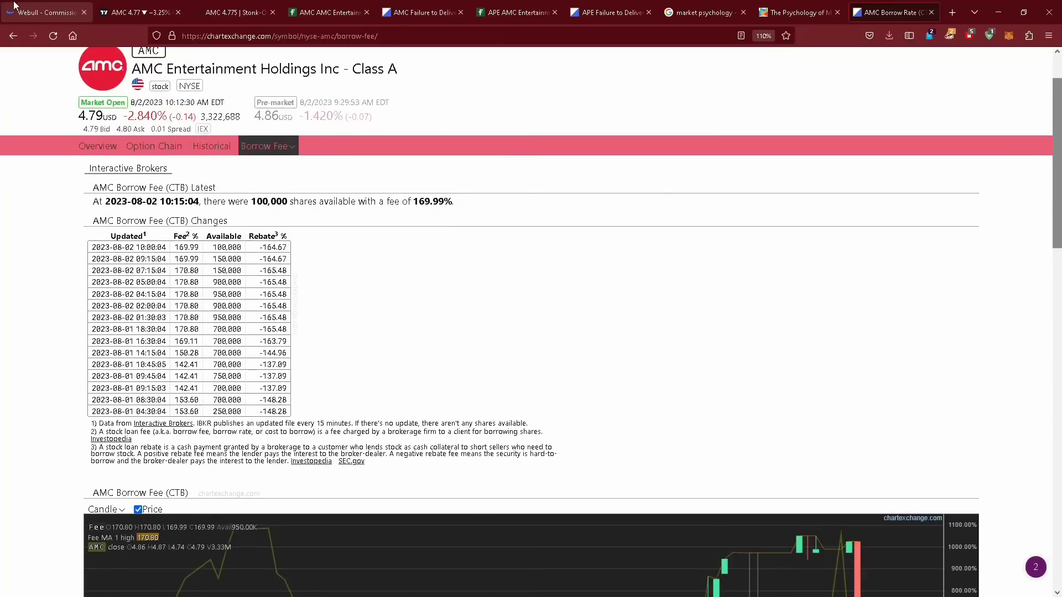
Return to Webull's AMC daily chart and examine the recent candles around the smaller yellow wedge and orange trend lines up close
click(17, 7)
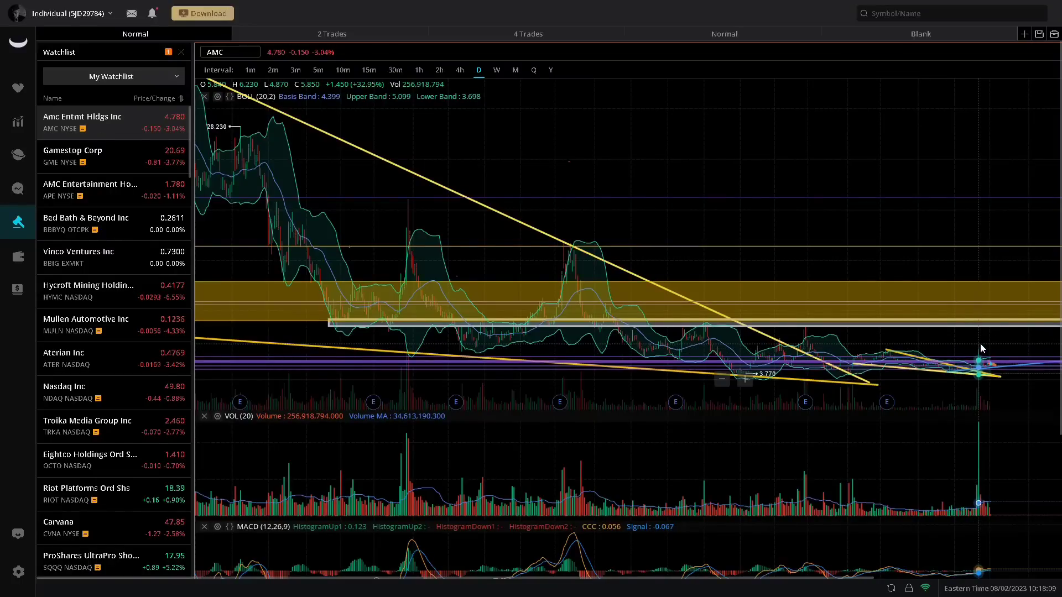
scroll(980, 343, up, 3)
scroll(990, 320, up, 4)
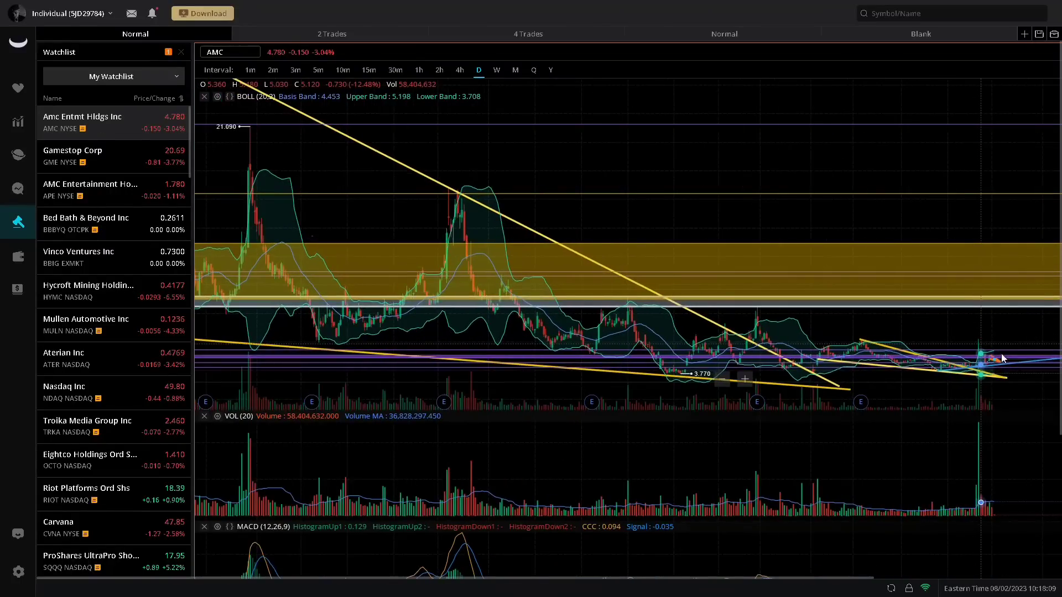
scroll(960, 321, up, 2)
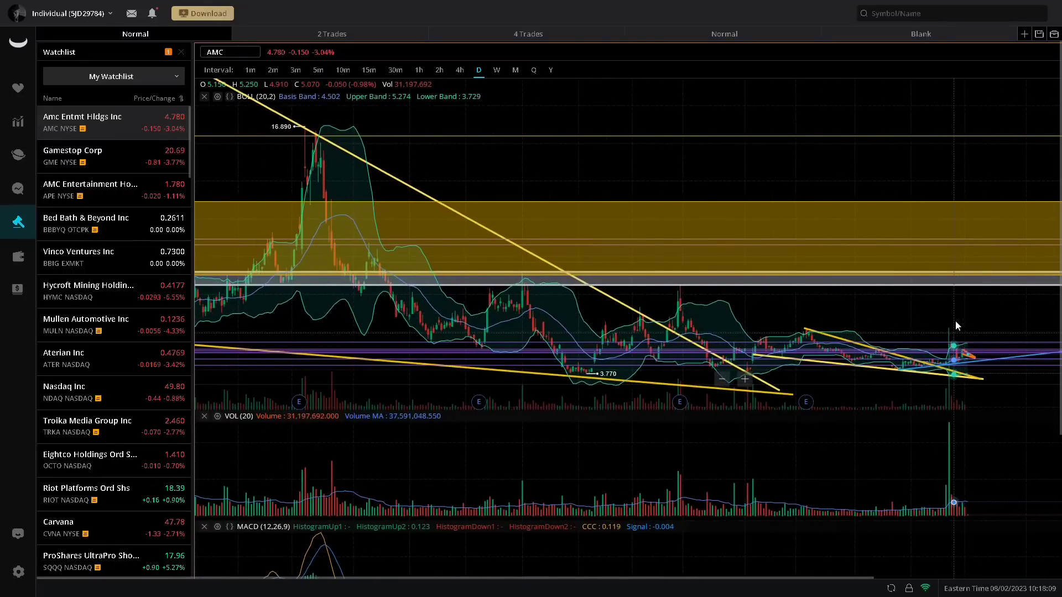
scroll(963, 324, up, 4)
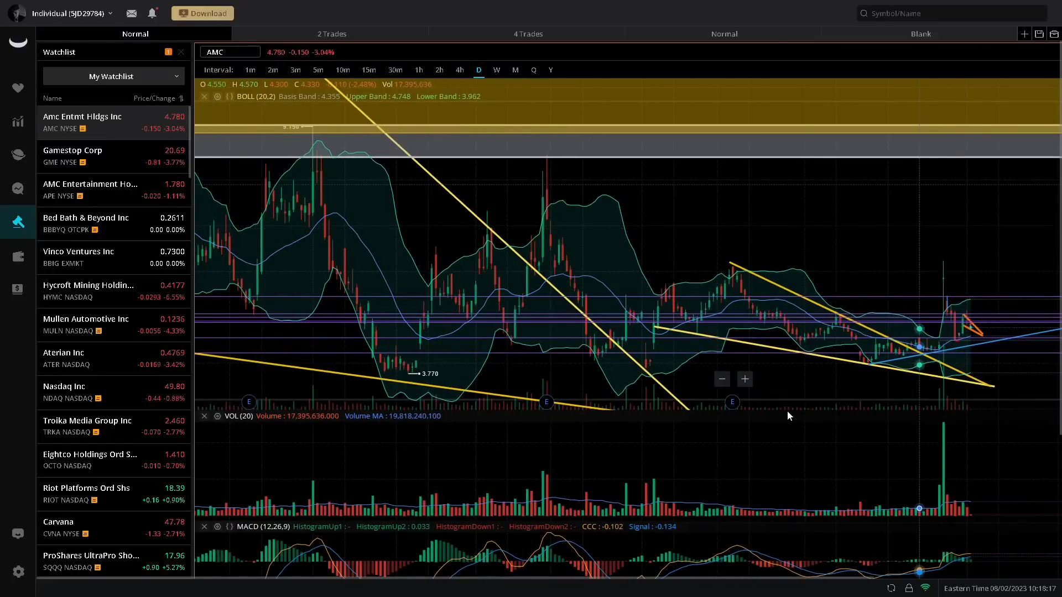
scroll(663, 347, right, 2)
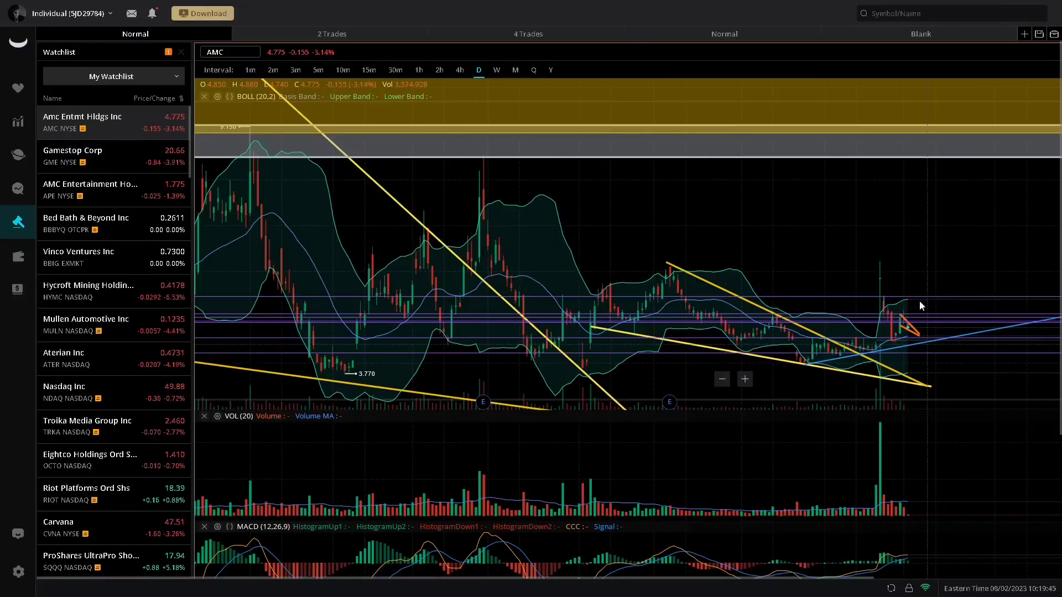
scroll(924, 281, up, 1)
scroll(920, 275, up, 2)
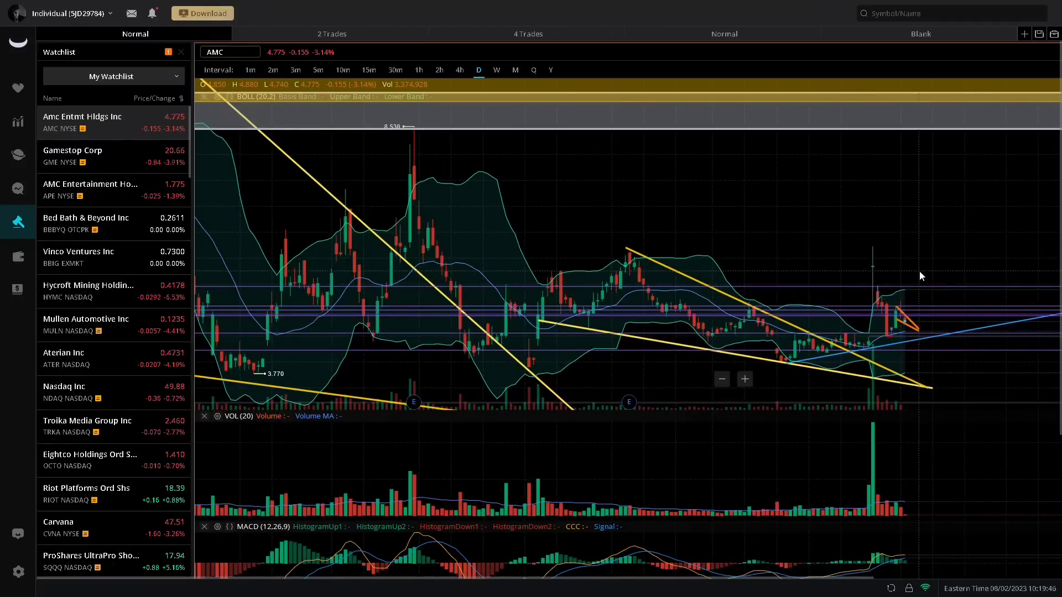
scroll(872, 257, right, 2)
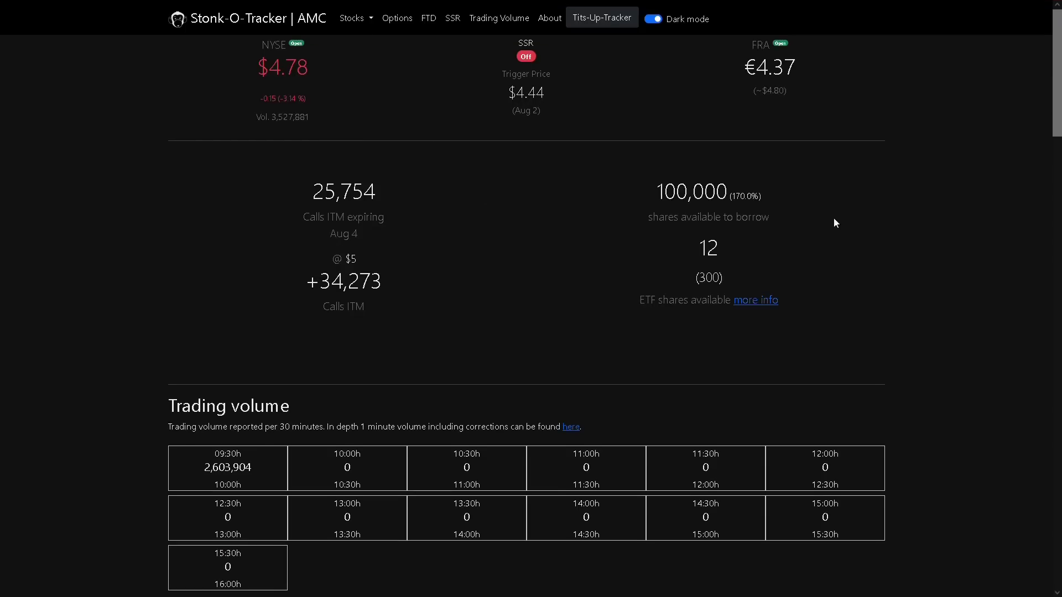
Check AMC's shares available to borrow on Stonk-O-Tracker and return to the full-screen Webull chart
mouse_move(708, 248)
key(F11)
key(ctrl+1)
key(F11)
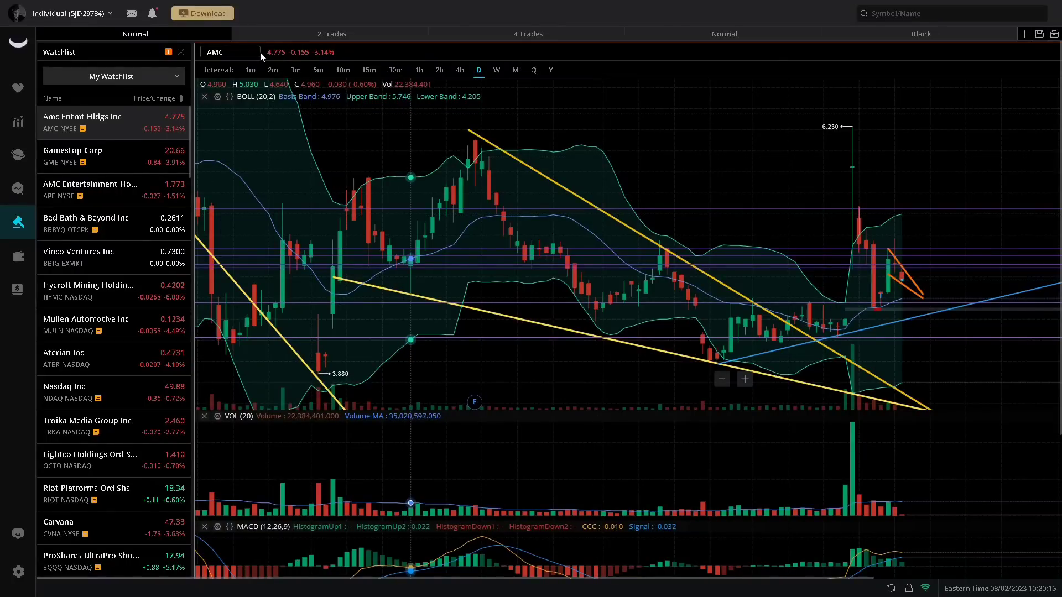
Switch to TradingView's AMC 4-hour chart and reposition the yellow projected price pattern to start around 18 August 2023 at about 5.65
key(alt+Tab)
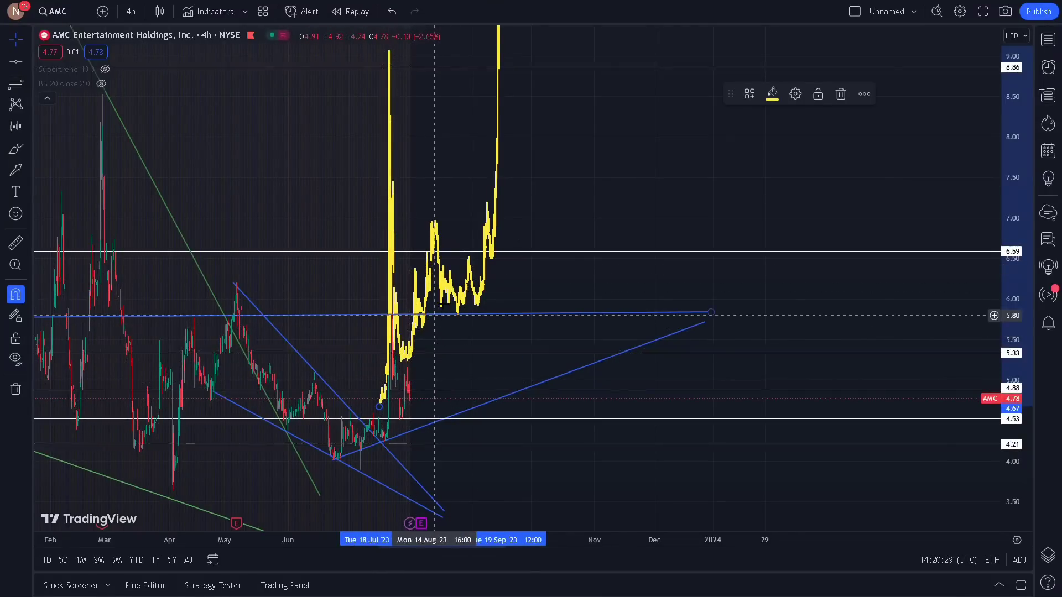
mouse_move(421, 305)
mouse_down()
mouse_move(416, 376)
mouse_move(423, 287)
mouse_move(484, 247)
mouse_up()
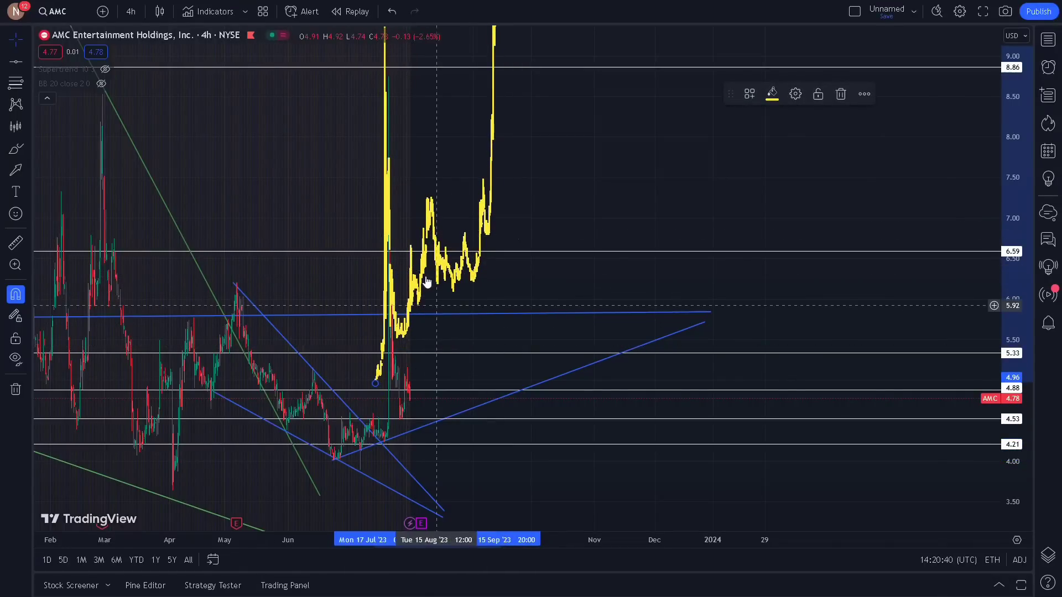
scroll(505, 261, down, 2)
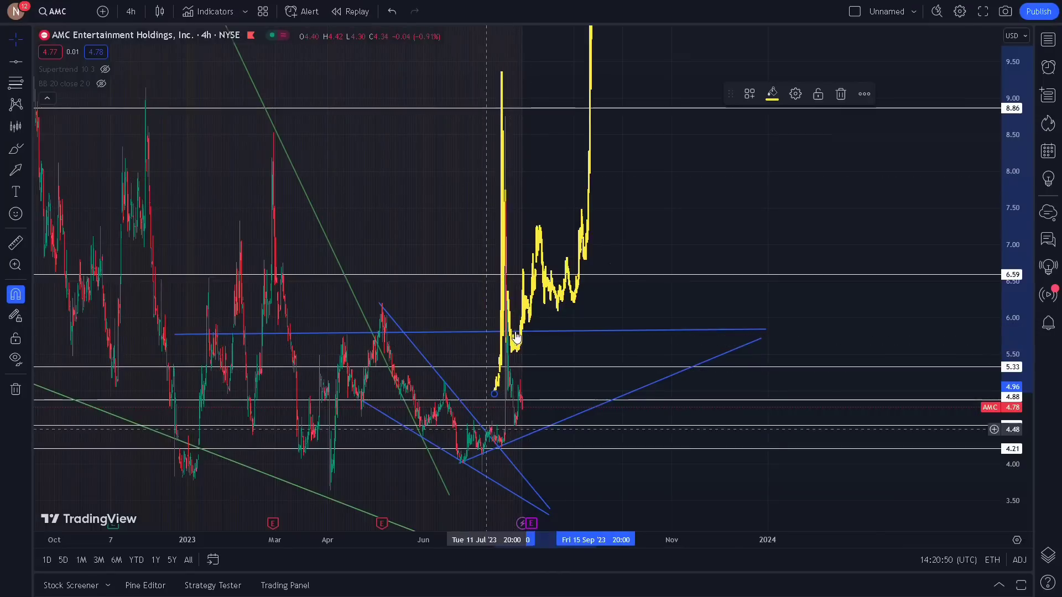
drag(524, 306, 520, 212)
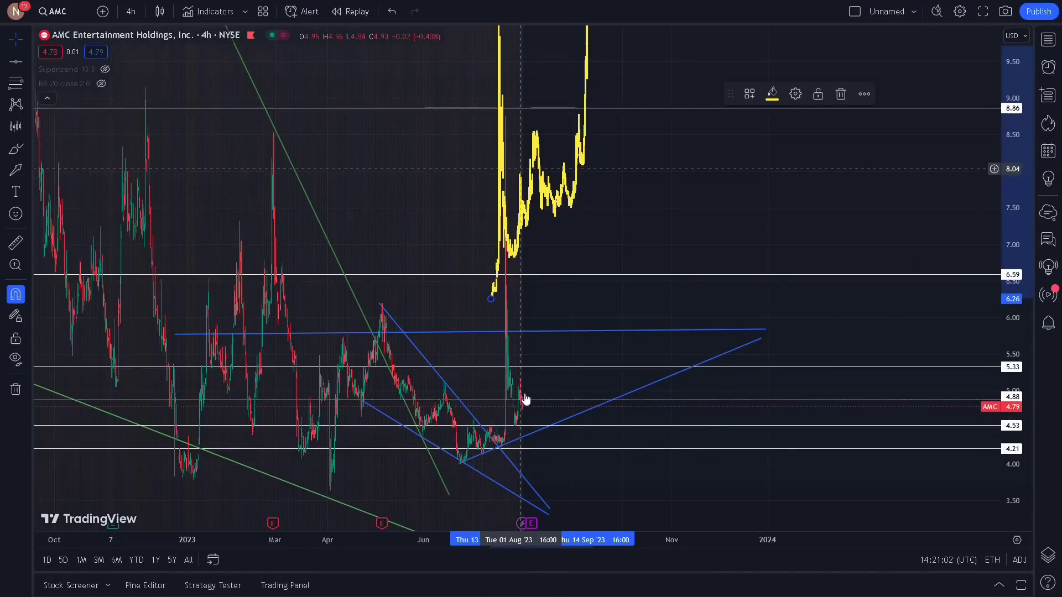
scroll(514, 408, up, 1)
scroll(475, 418, up, 1)
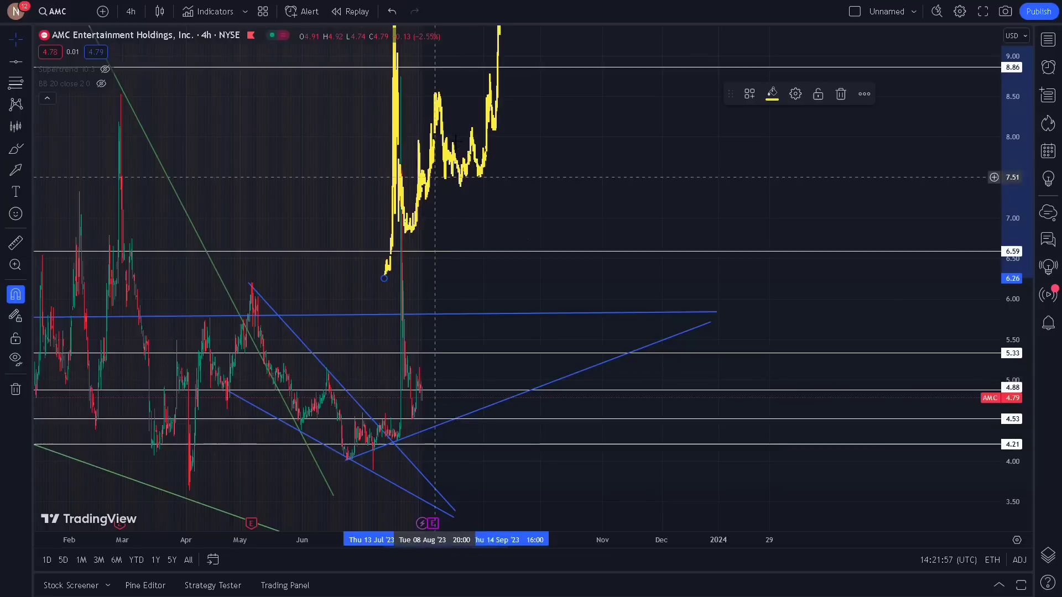
mouse_move(456, 186)
mouse_down()
mouse_move(448, 347)
mouse_move(431, 311)
mouse_up()
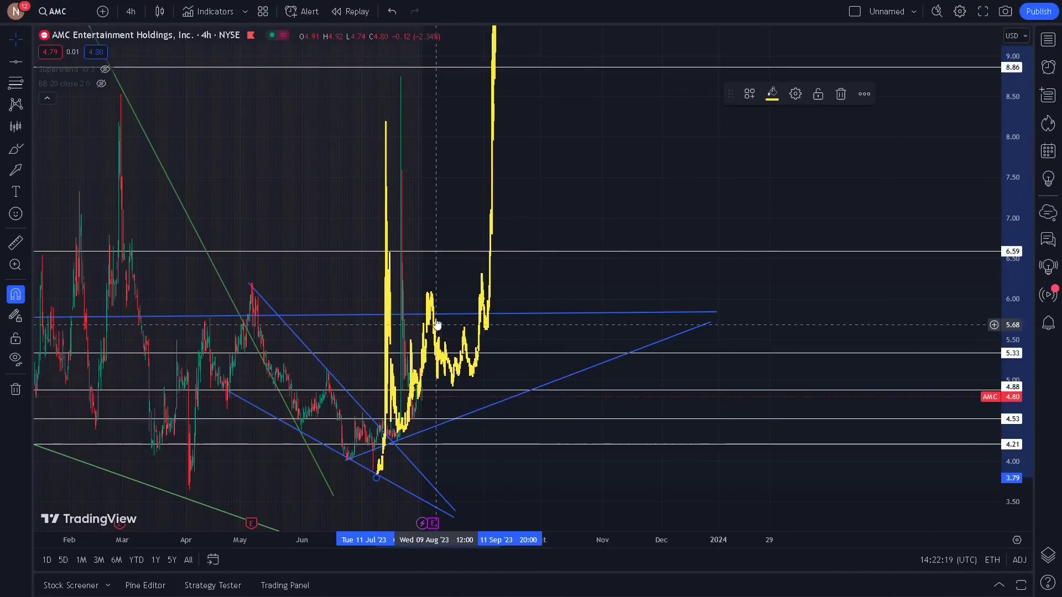
mouse_move(435, 314)
mouse_down()
mouse_move(463, 277)
mouse_move(500, 171)
mouse_move(519, 172)
mouse_up()
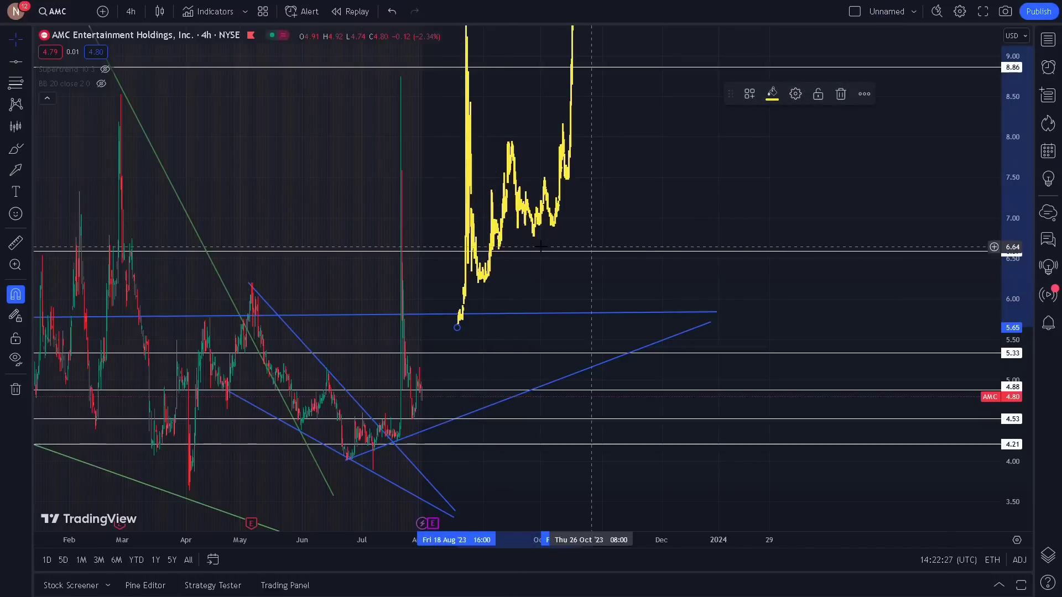
Return to Webull and examine AMC's recent price action around the orange wedge on the 4-hour chart
key(Escape)
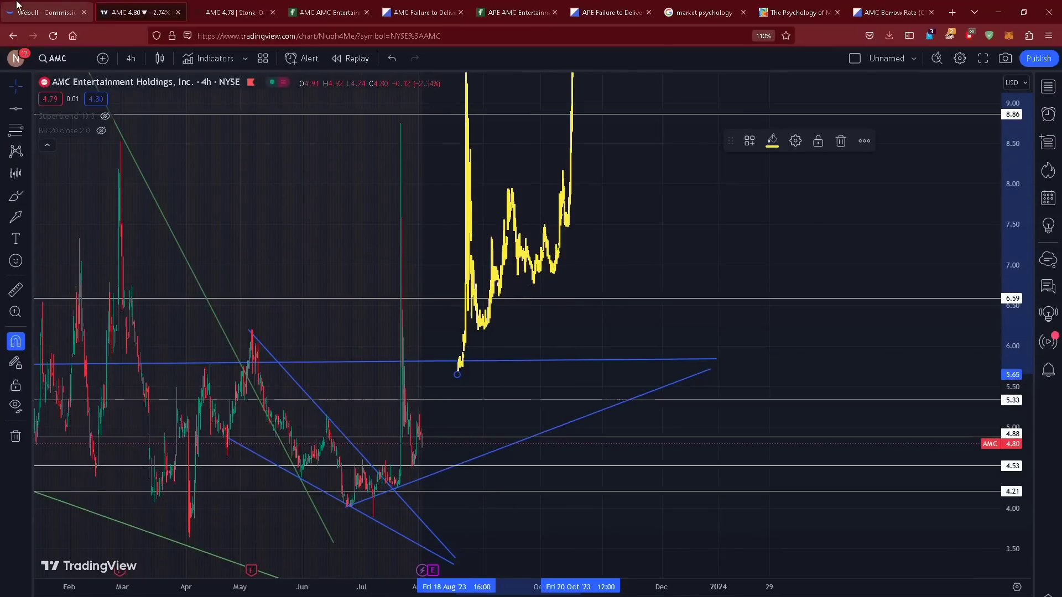
key(alt+Tab)
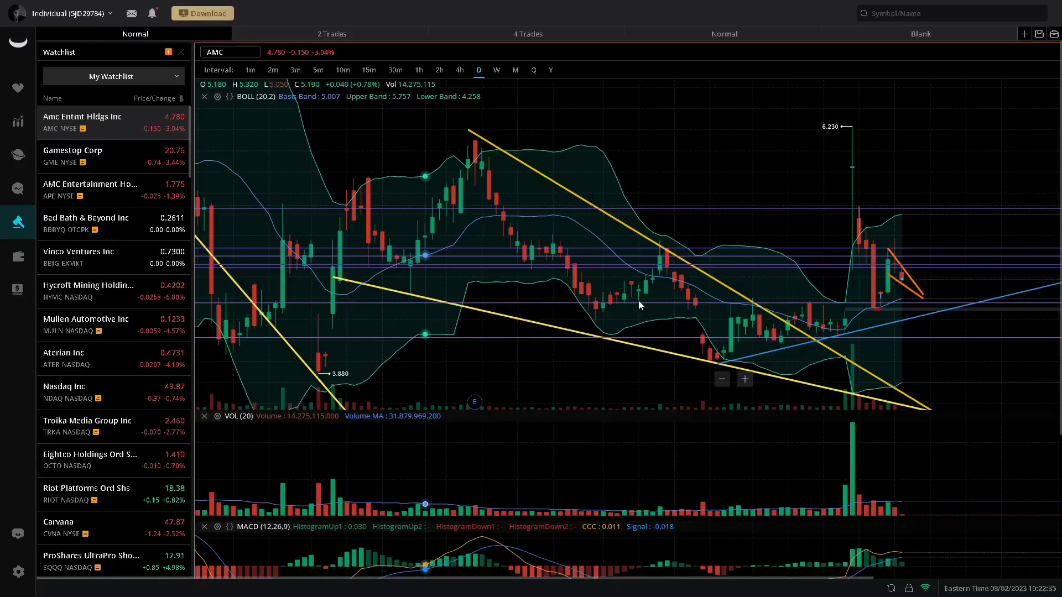
click(459, 70)
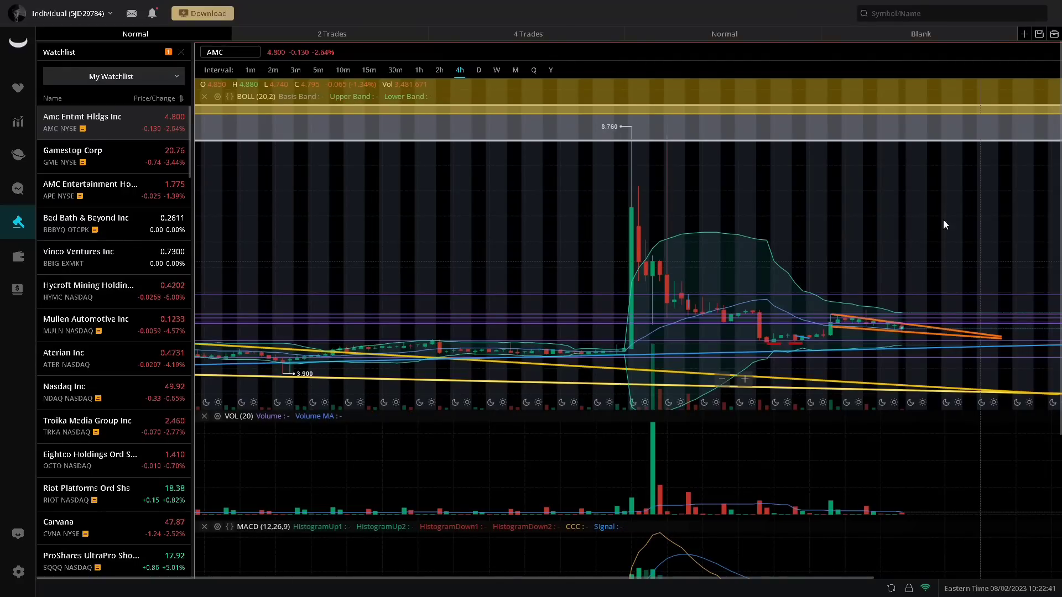
scroll(958, 223, up, 1)
scroll(875, 234, up, 1)
scroll(899, 336, up, 1)
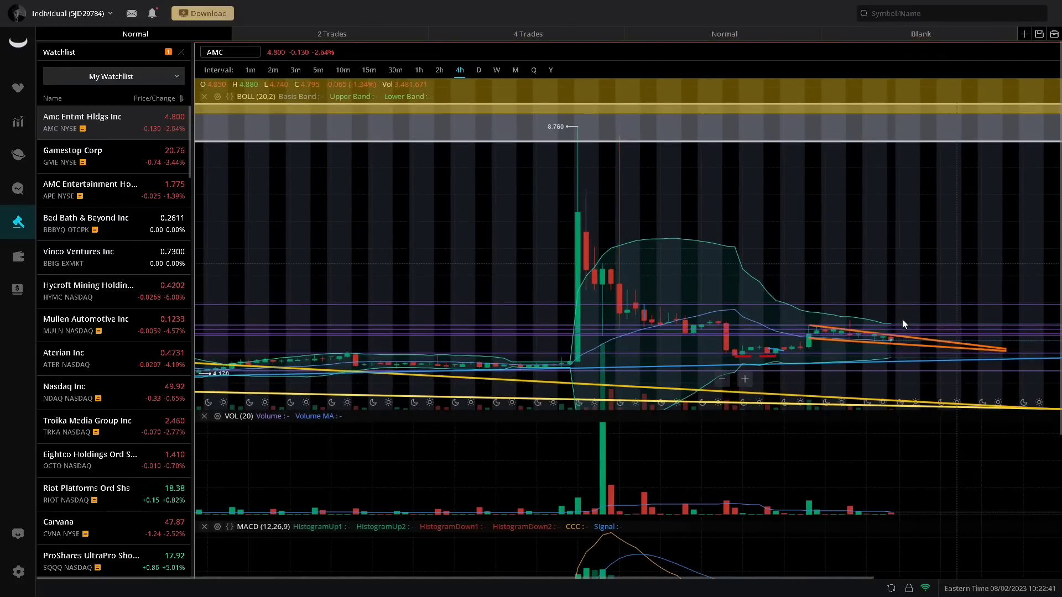
Examine the orange wedge up close against the price scale on AMC's 2-hour chart
click(439, 71)
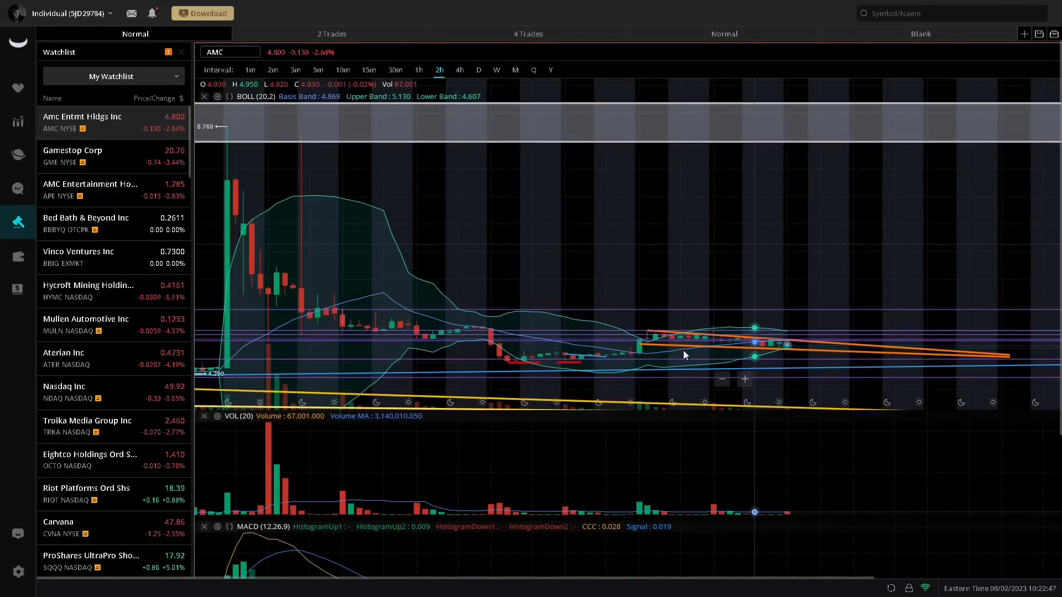
scroll(696, 368, up, 3)
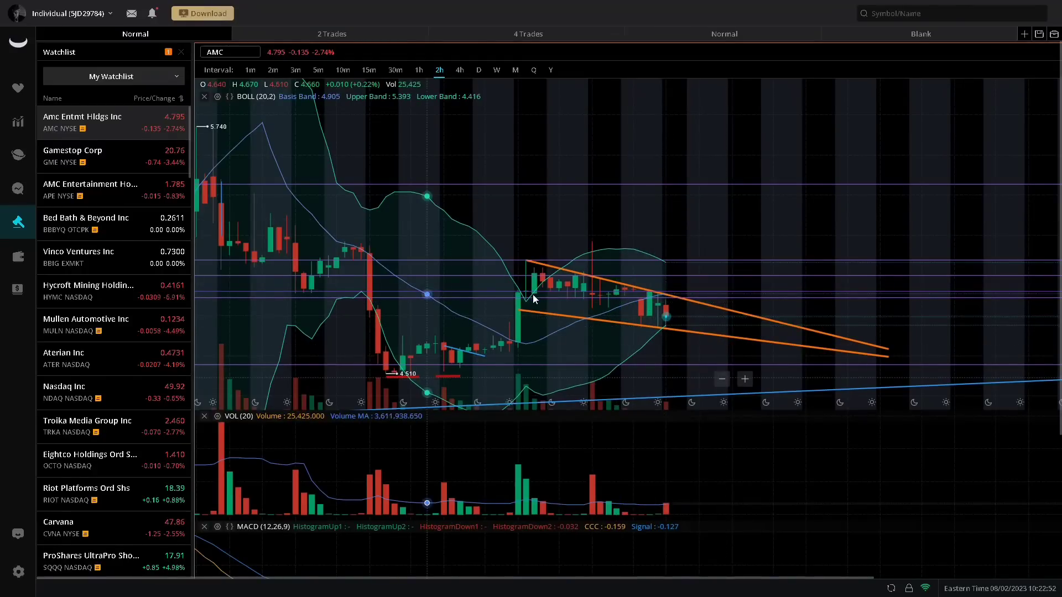
click(683, 331)
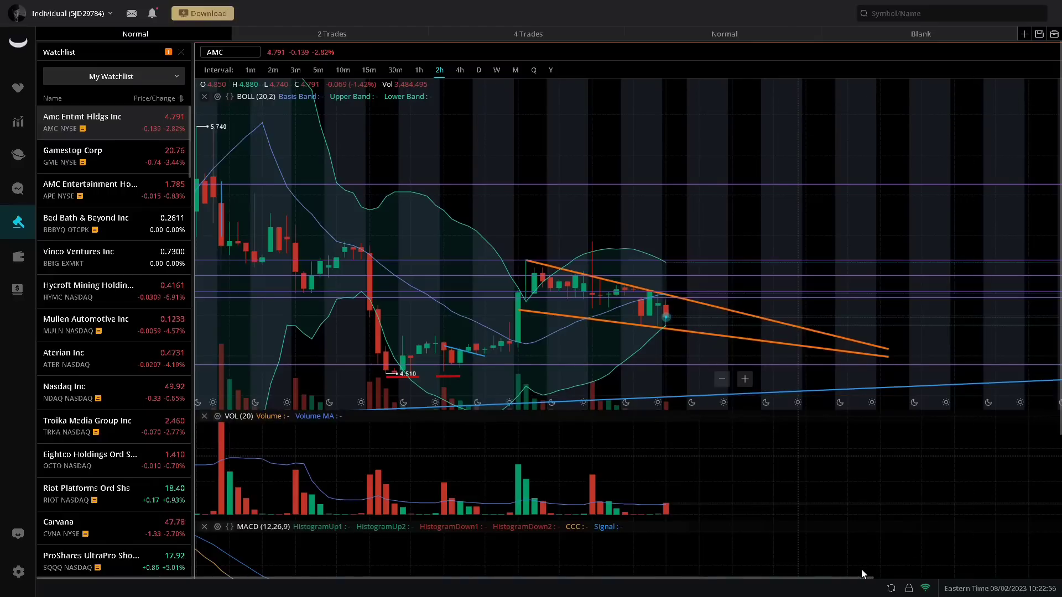
scroll(1020, 138, right, 5)
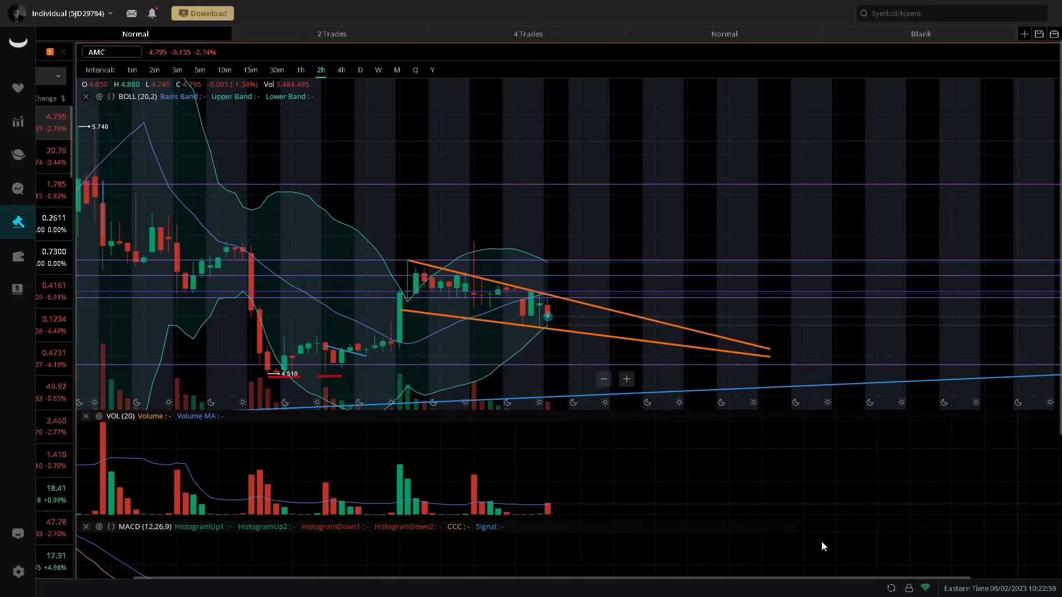
scroll(924, 576, right, 4)
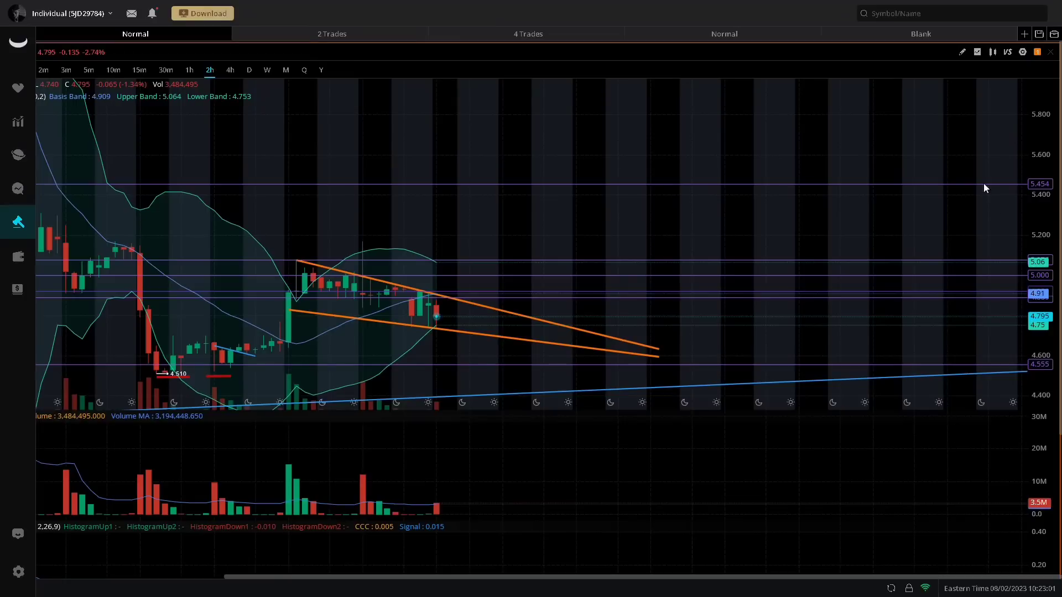
Try a polyline projection from the recent low up to about 5.03, down to the orange wedge's lower line and up to about 5.56
click(962, 51)
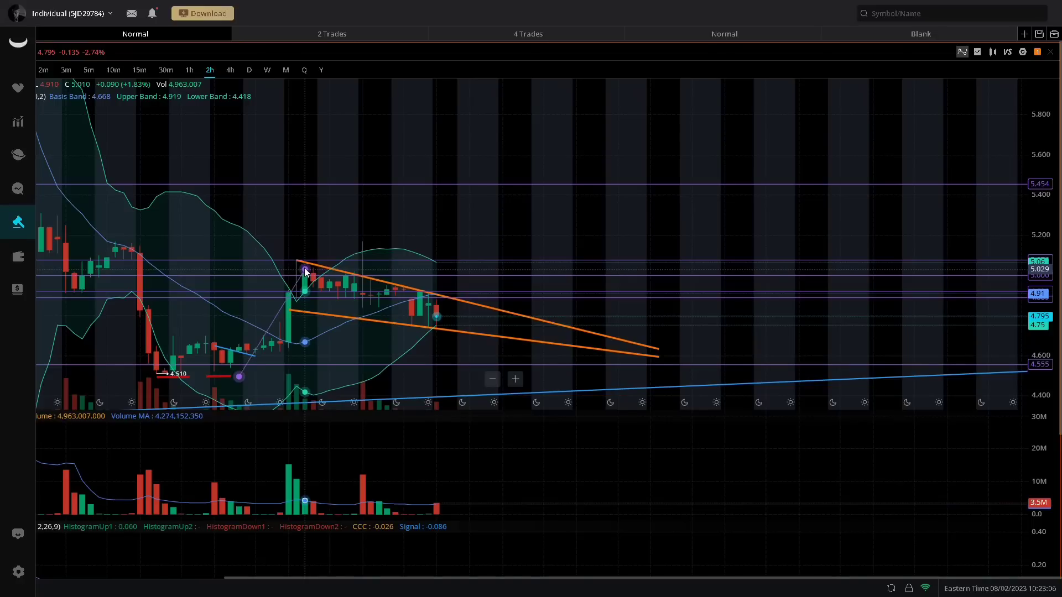
click(328, 291)
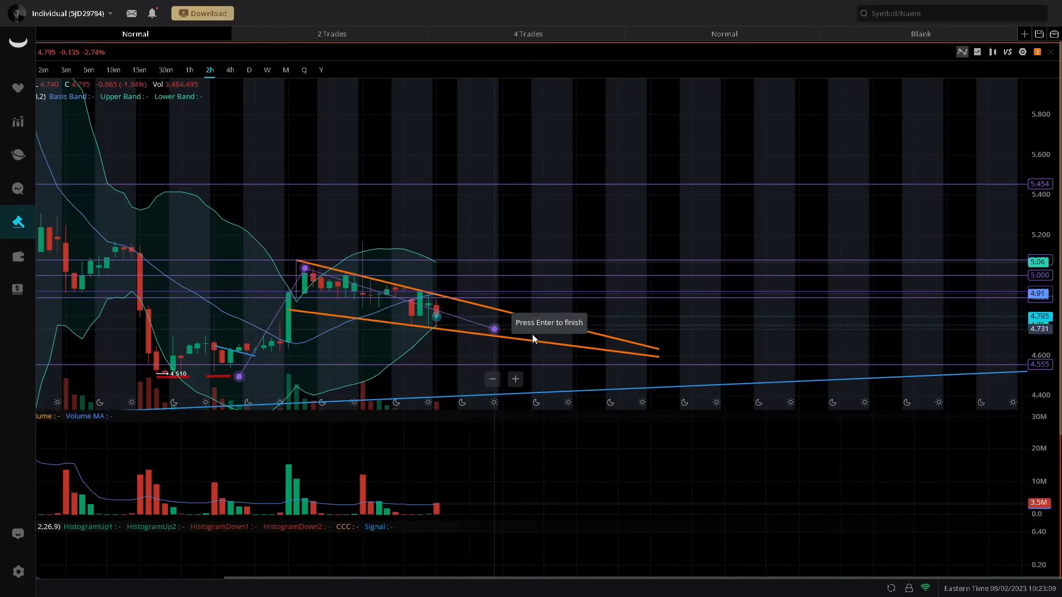
click(569, 343)
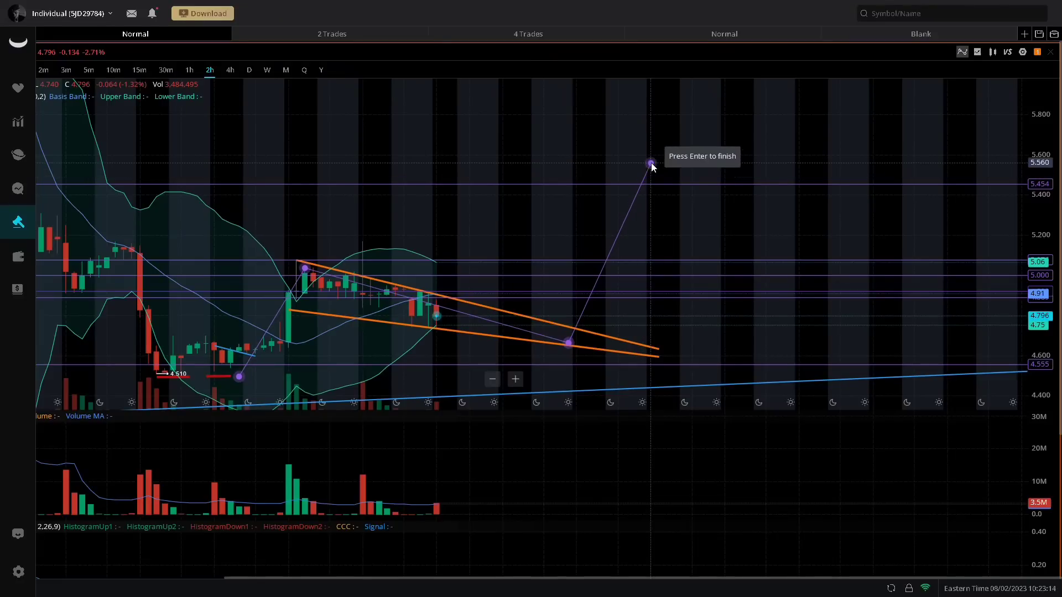
key(Escape)
key(Escape)
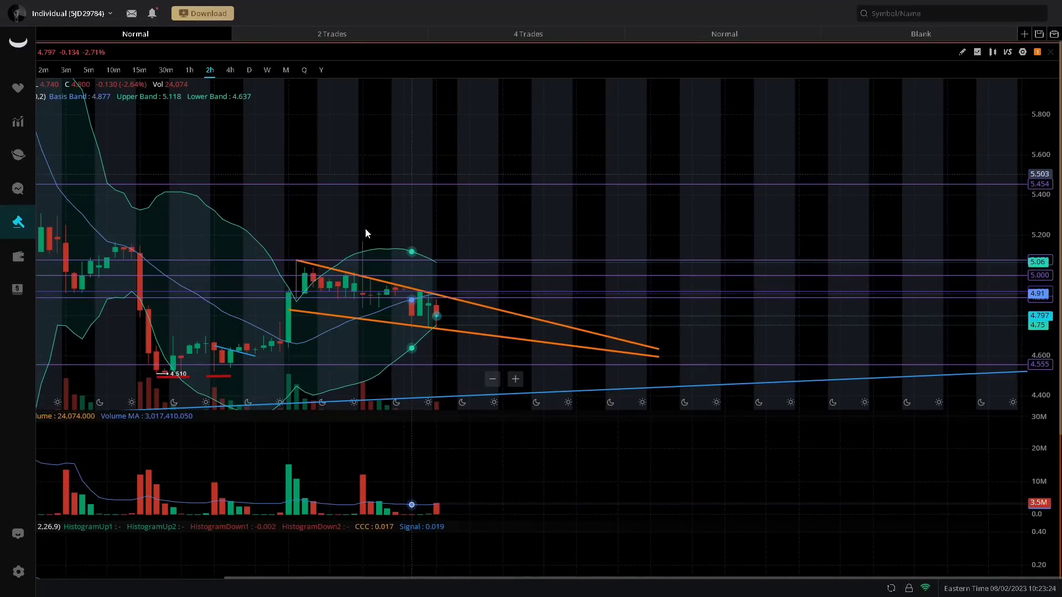
Replace the BOLL indicator with SuperTrend on the AMC chart
drag(437, 230, 711, 361)
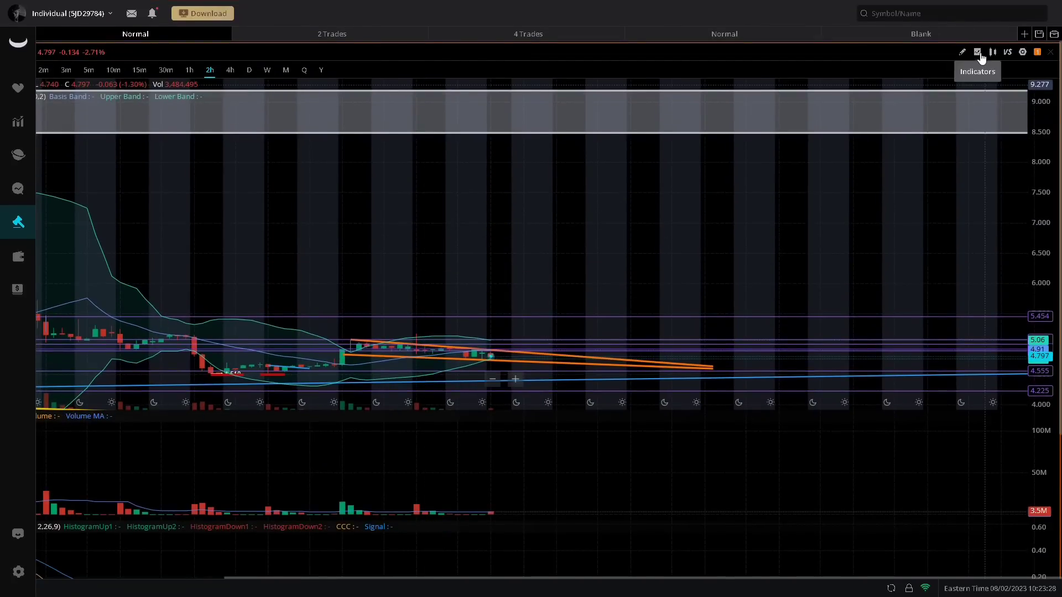
click(978, 53)
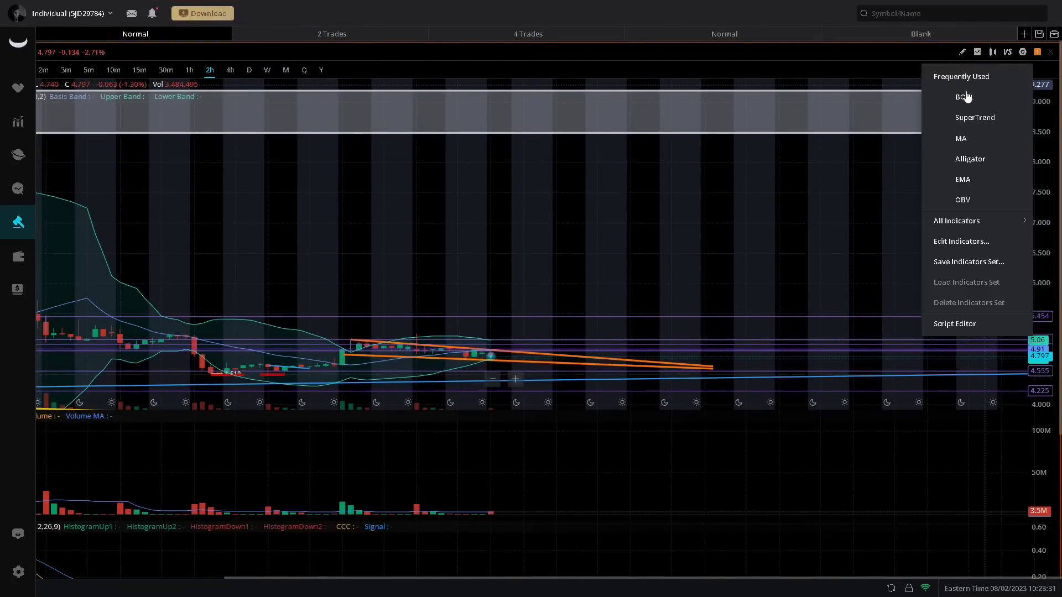
click(956, 118)
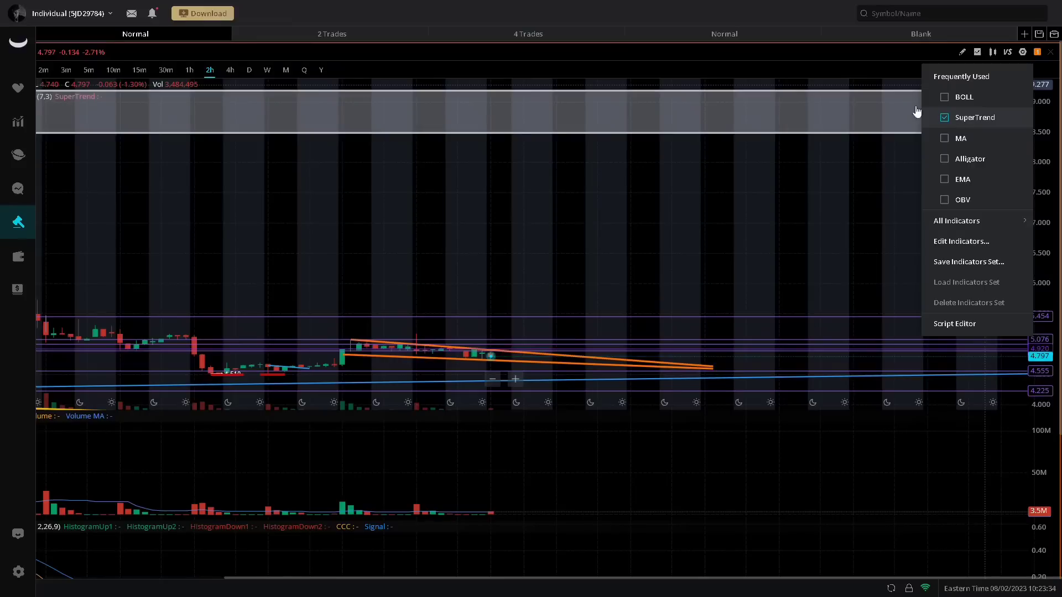
Compare AMC's SuperTrend signals on the 4-hour, 2-hour and 1-hour intervals
click(230, 72)
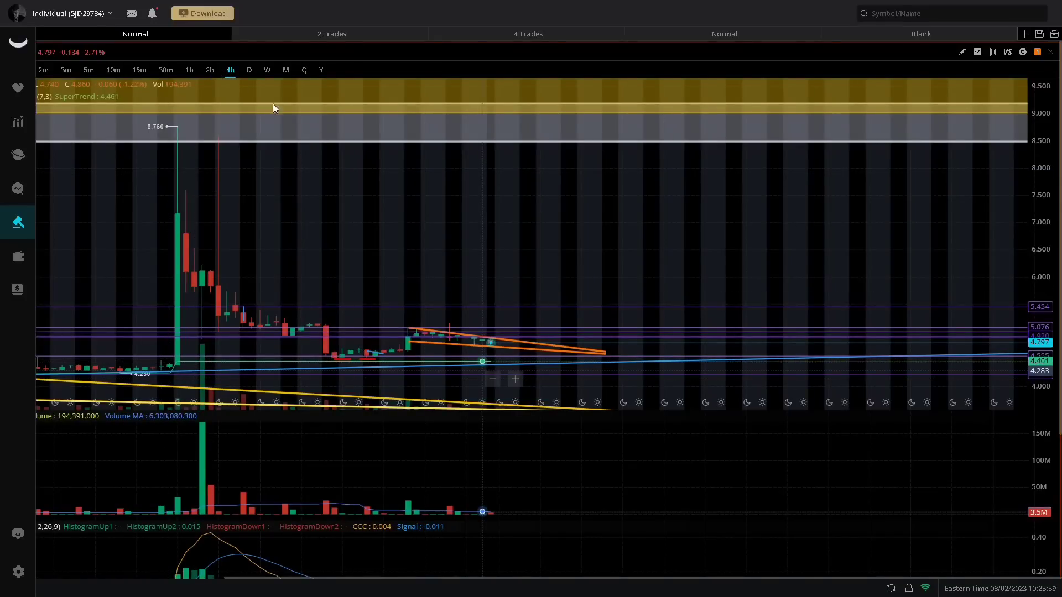
click(214, 69)
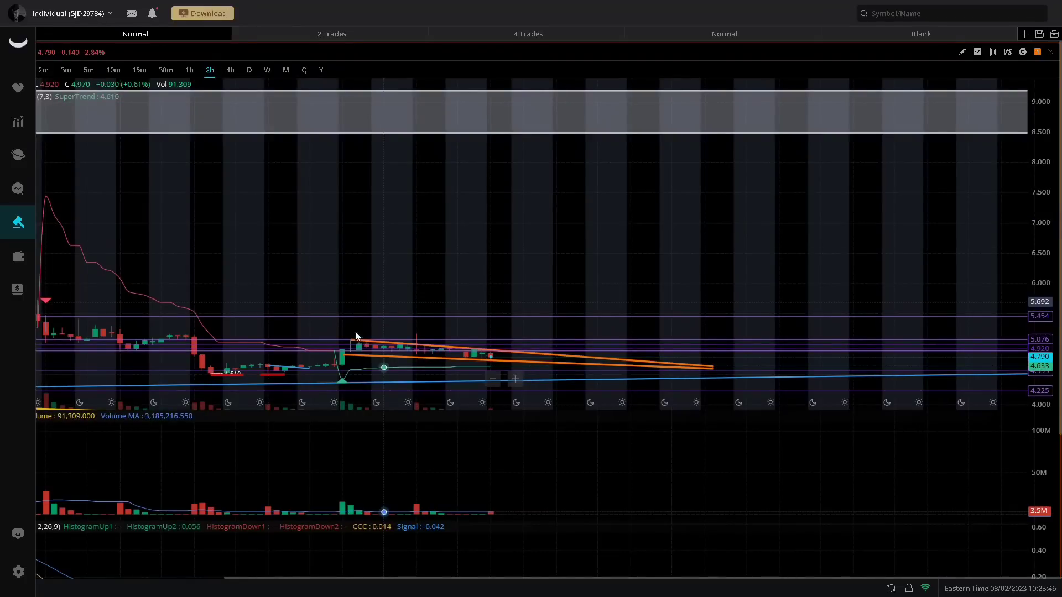
click(189, 69)
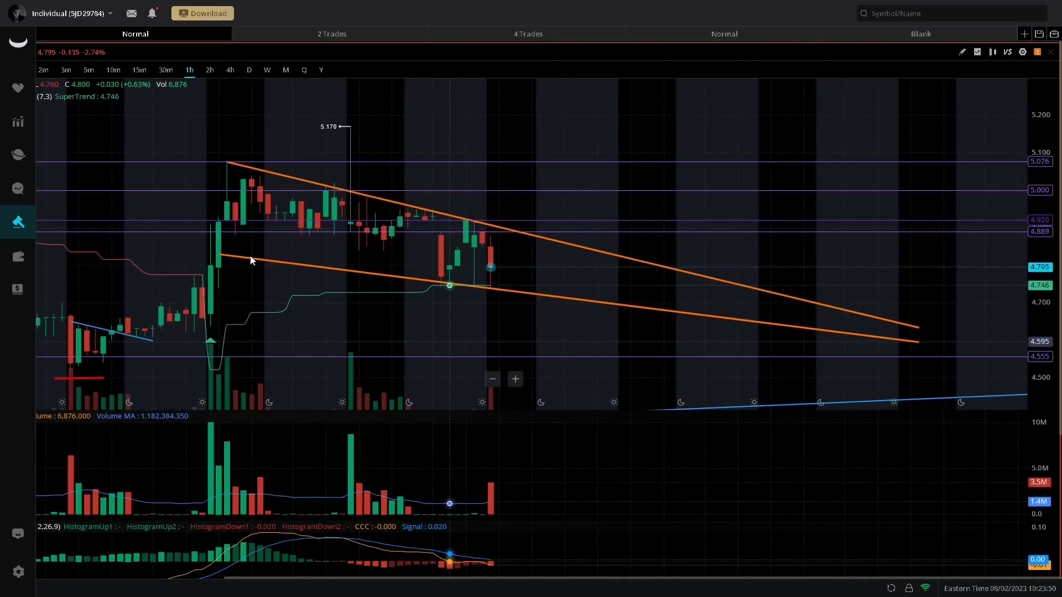
Show AMC's daily chart over a longer period and examine the SuperTrend signals around the yellow wedges and blue trend line
click(253, 75)
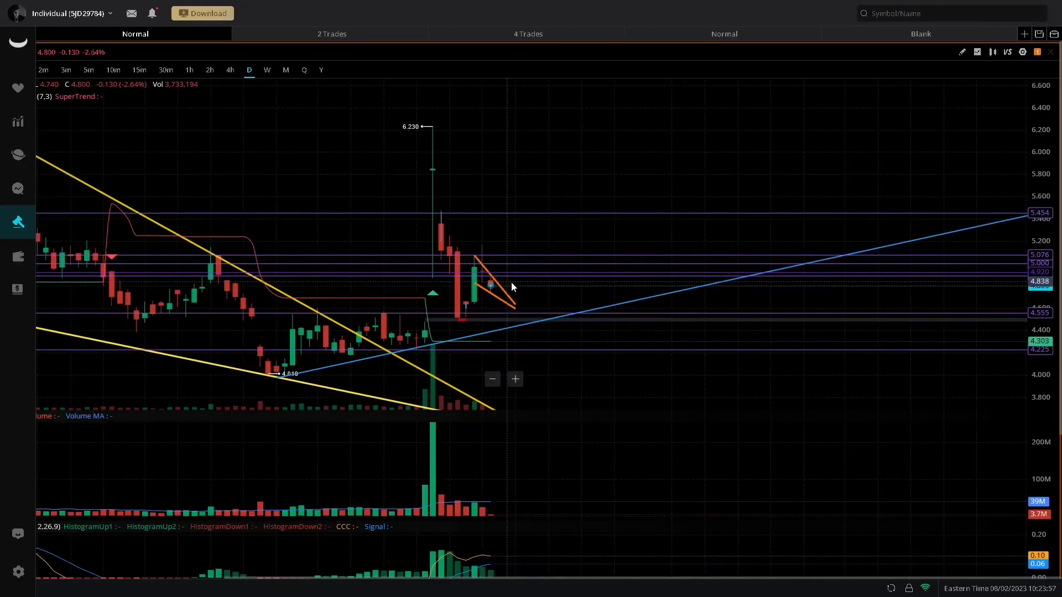
scroll(510, 281, down, 5)
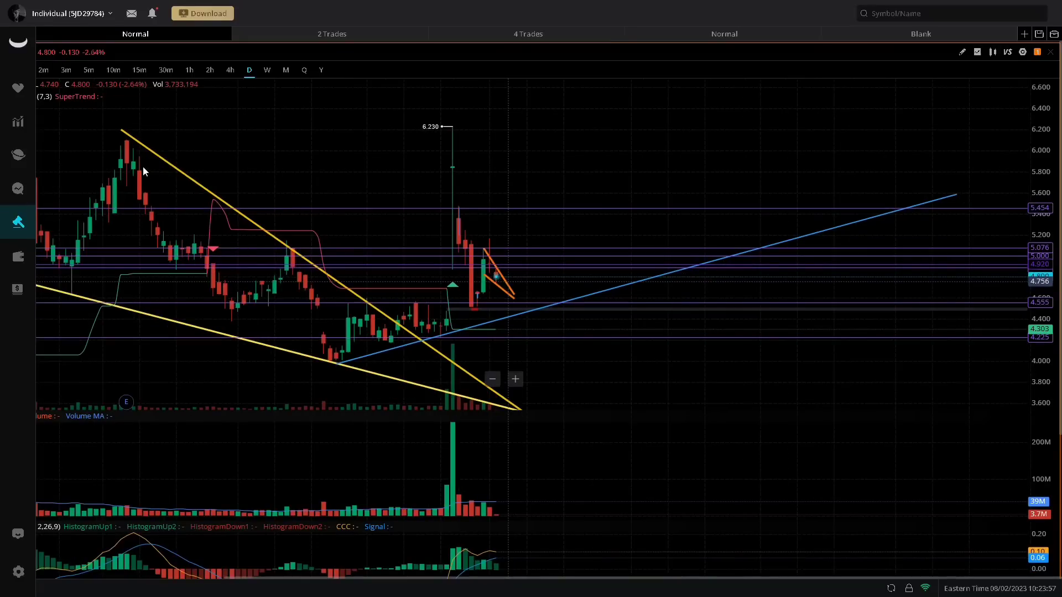
scroll(275, 213, down, 1)
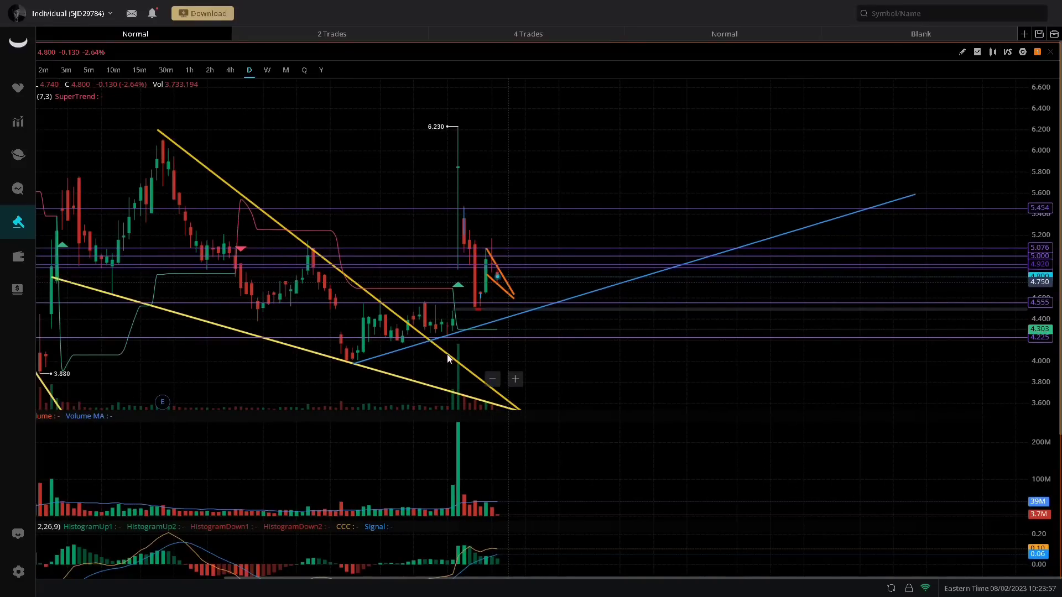
scroll(420, 336, down, 1)
scroll(505, 336, down, 1)
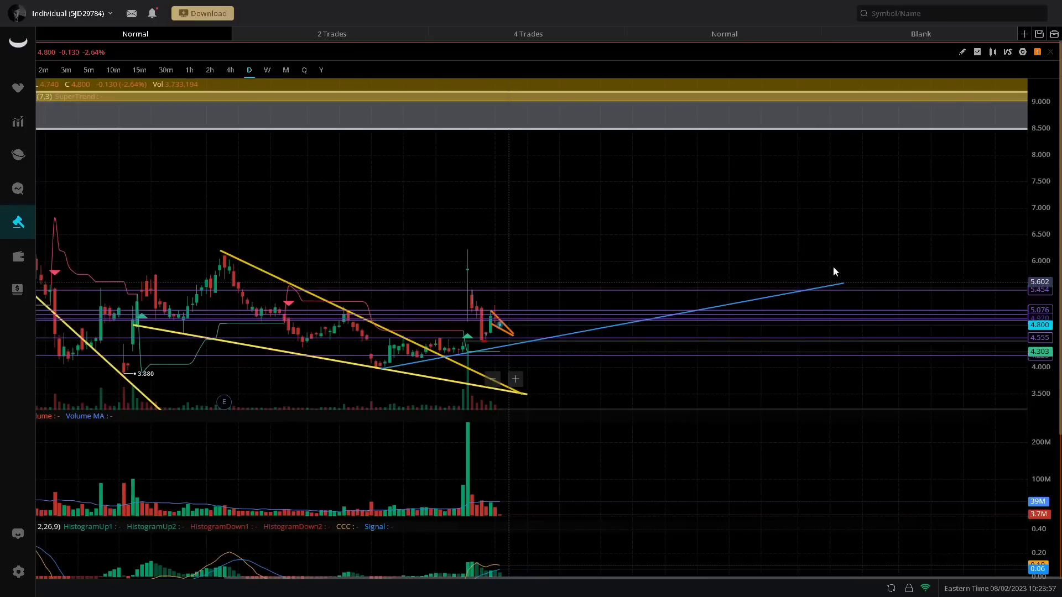
scroll(344, 353, down, 1)
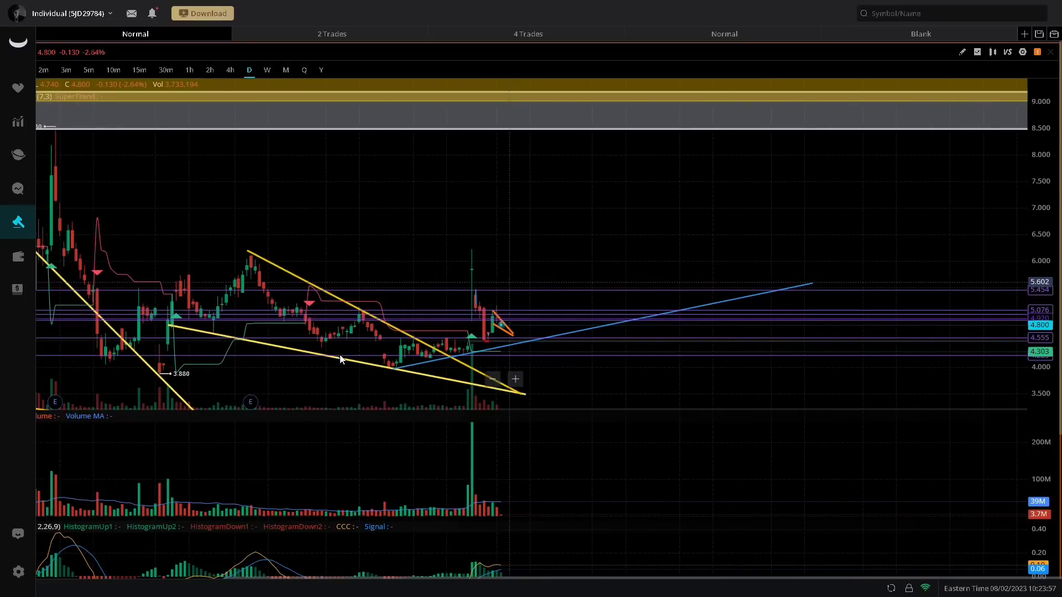
scroll(400, 403, down, 1)
click(798, 284)
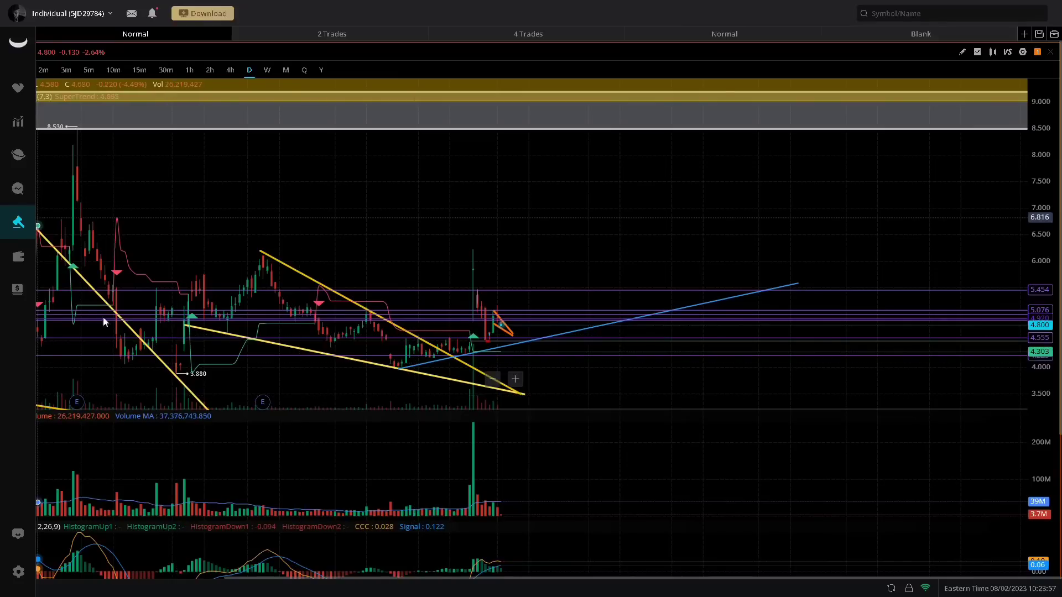
Draw a polyline projection from the orange wedge's tip up to about 5.83, down to the blue trend line and up to about 8.3
click(963, 54)
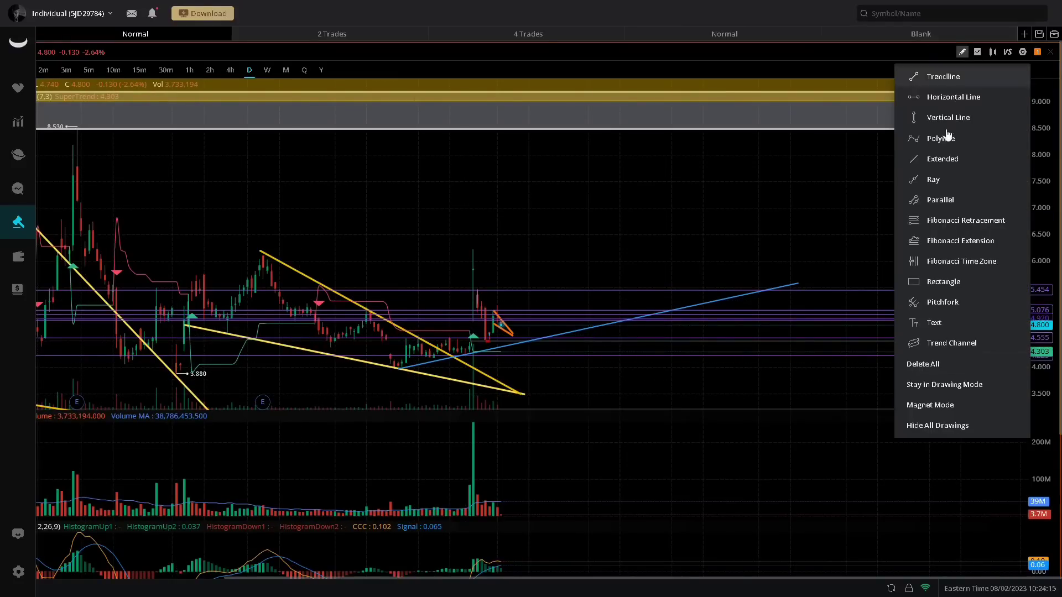
click(525, 334)
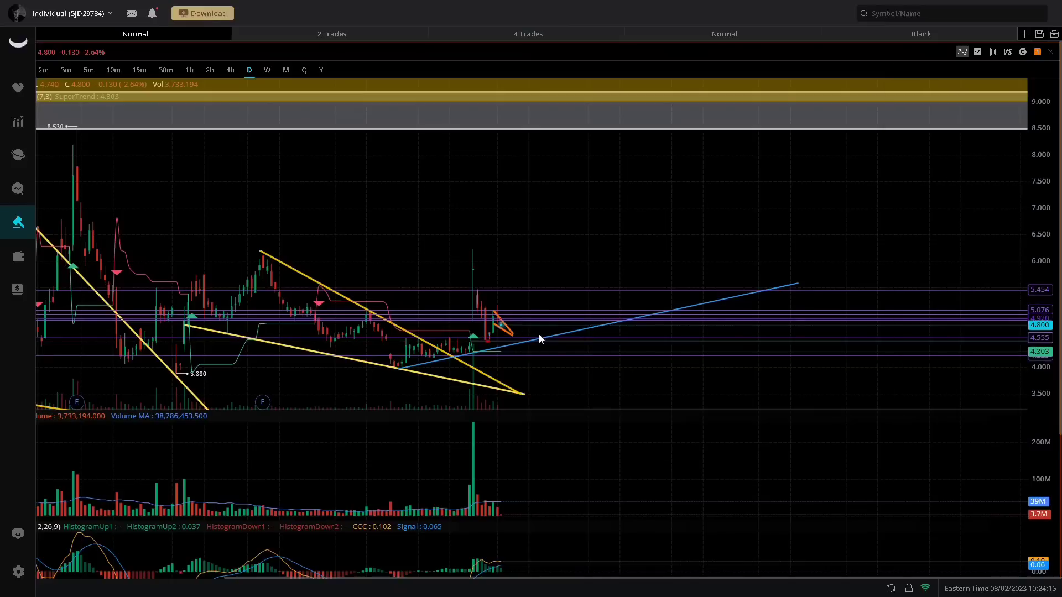
click(573, 270)
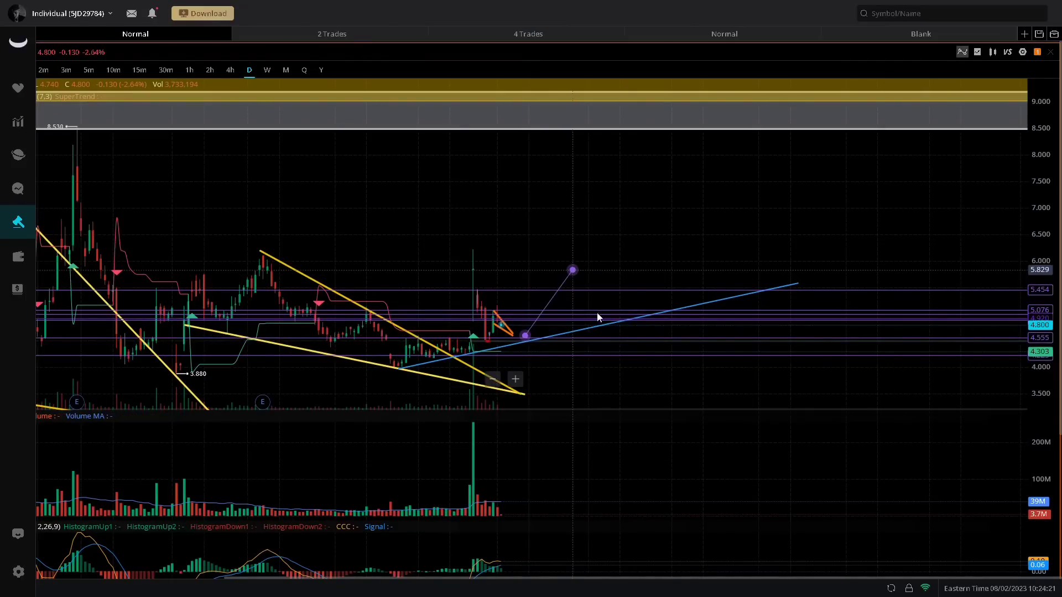
key(Escape)
click(611, 323)
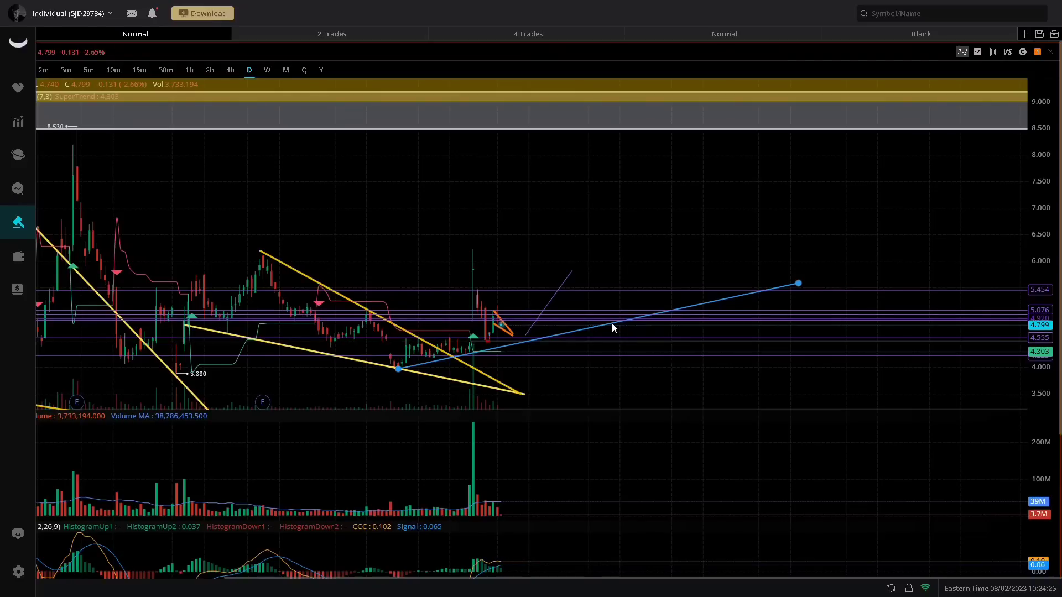
click(572, 269)
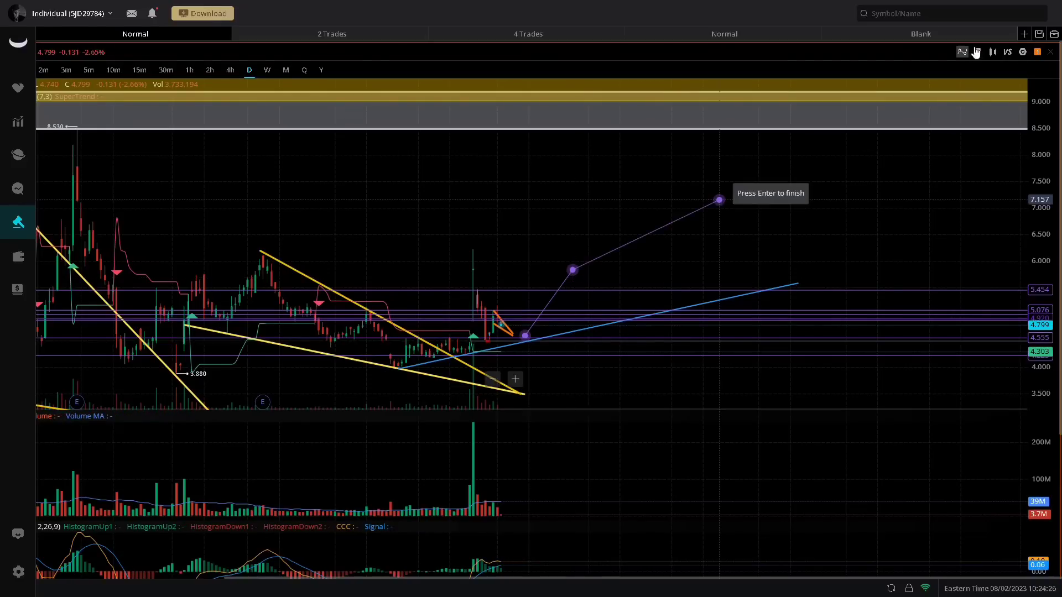
click(996, 84)
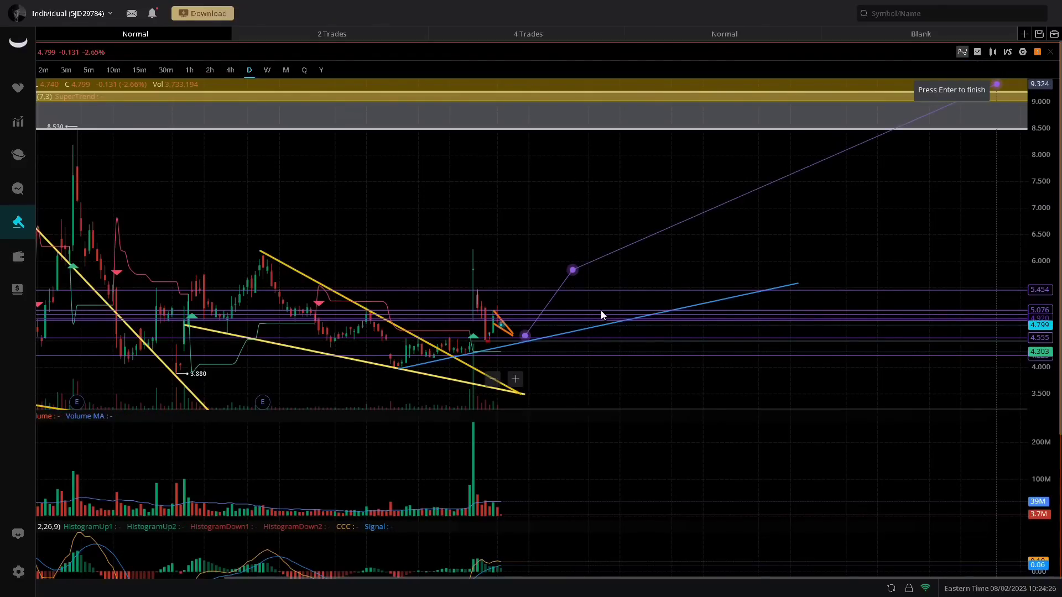
click(586, 324)
click(664, 194)
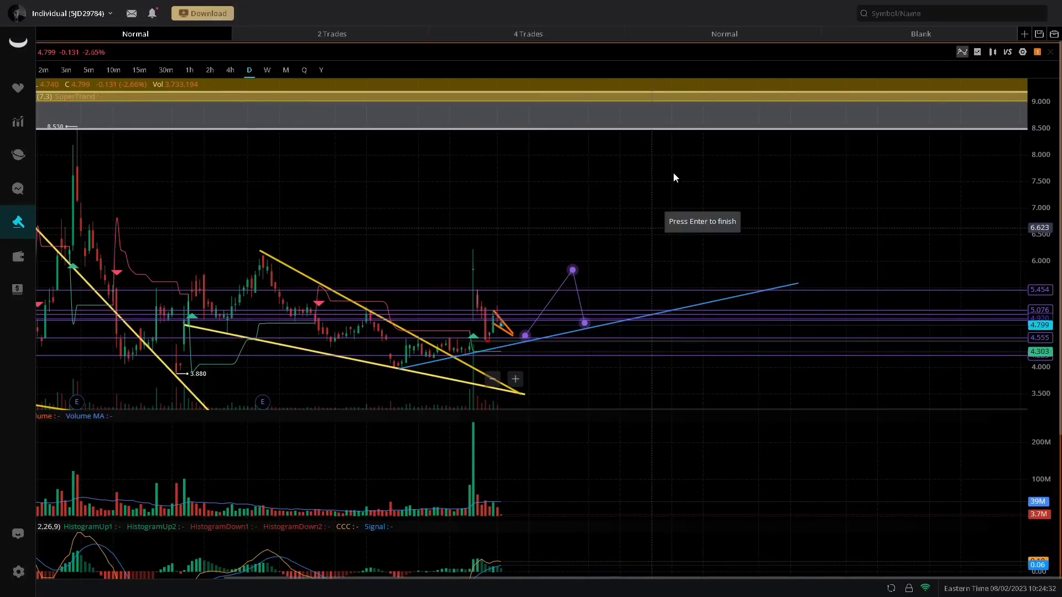
click(693, 141)
key(Return)
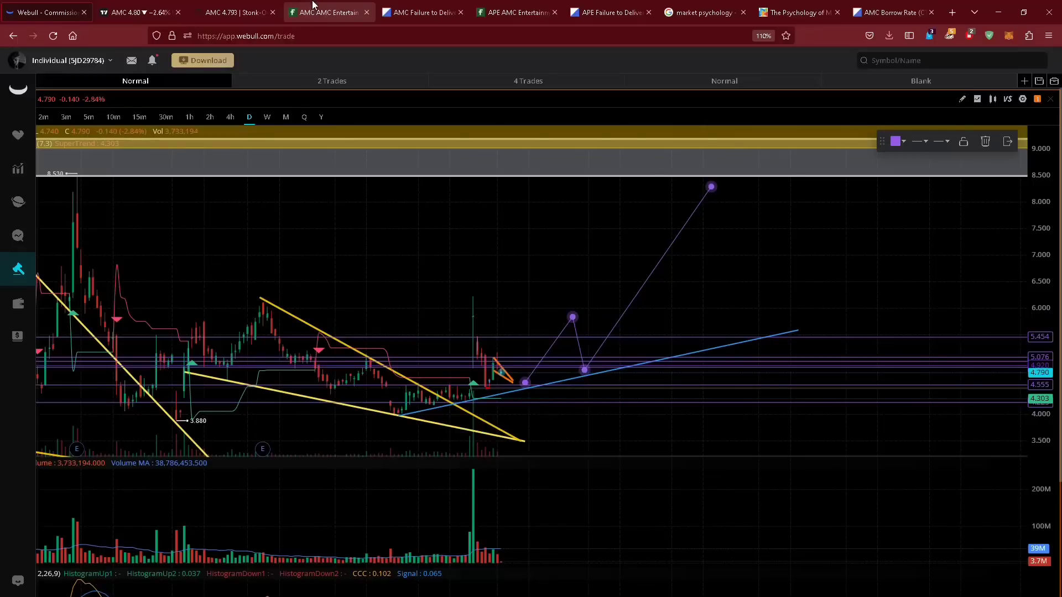
Review AMC's and APE's short interest on Fintel and their fails-to-deliver charts on ChartExchange, and return to the Webull chart
click(316, 7)
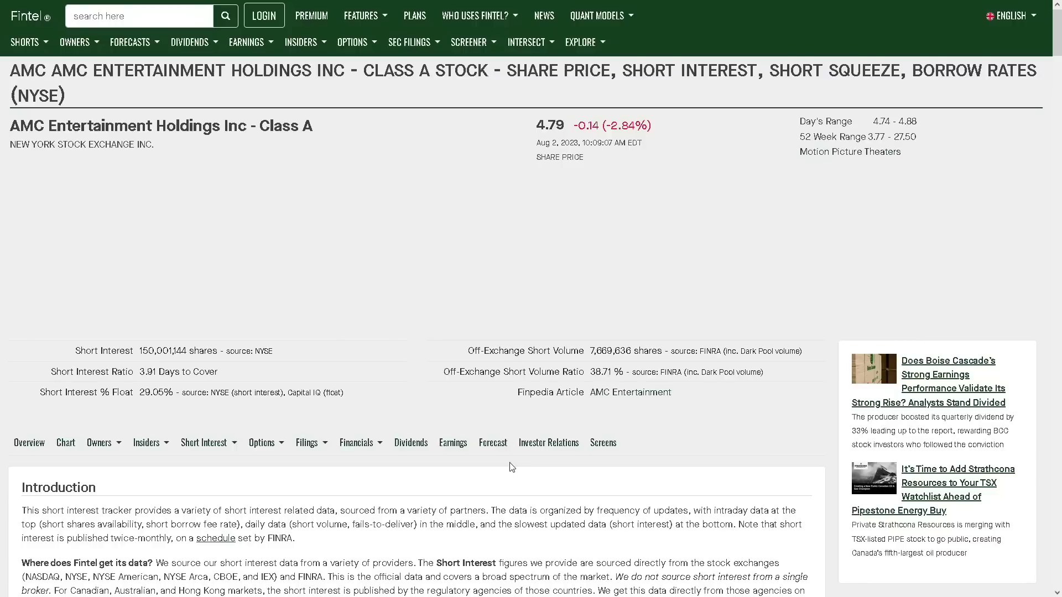
mouse_move(489, 5)
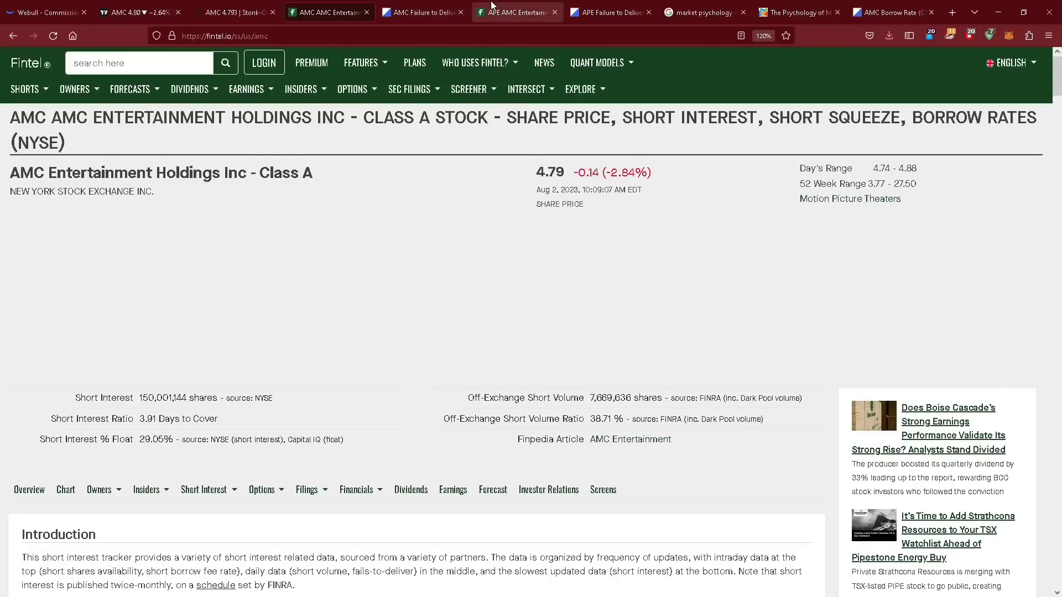
click(578, 8)
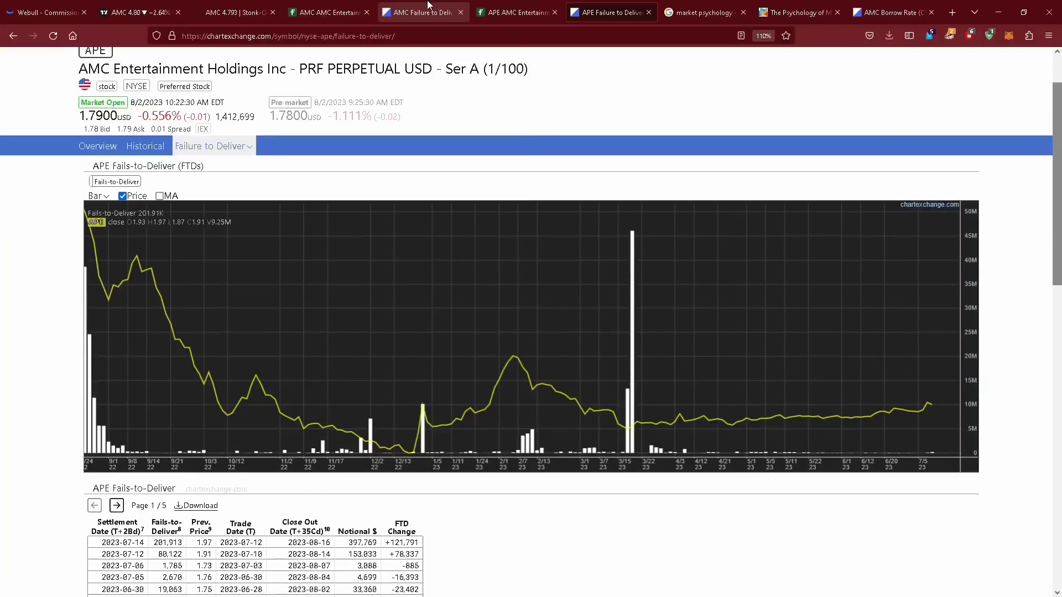
click(423, 12)
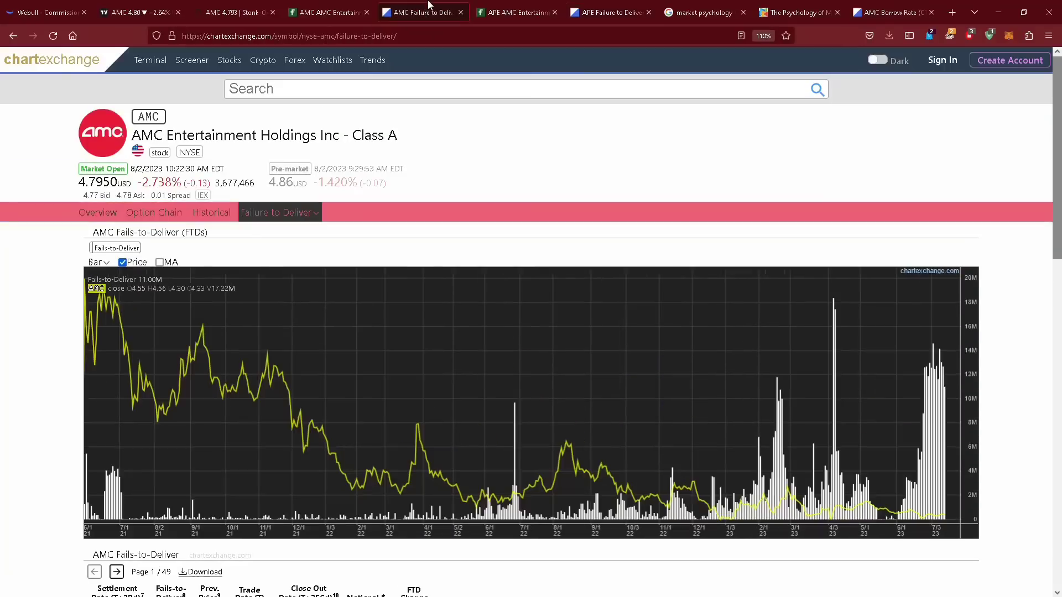
click(508, 12)
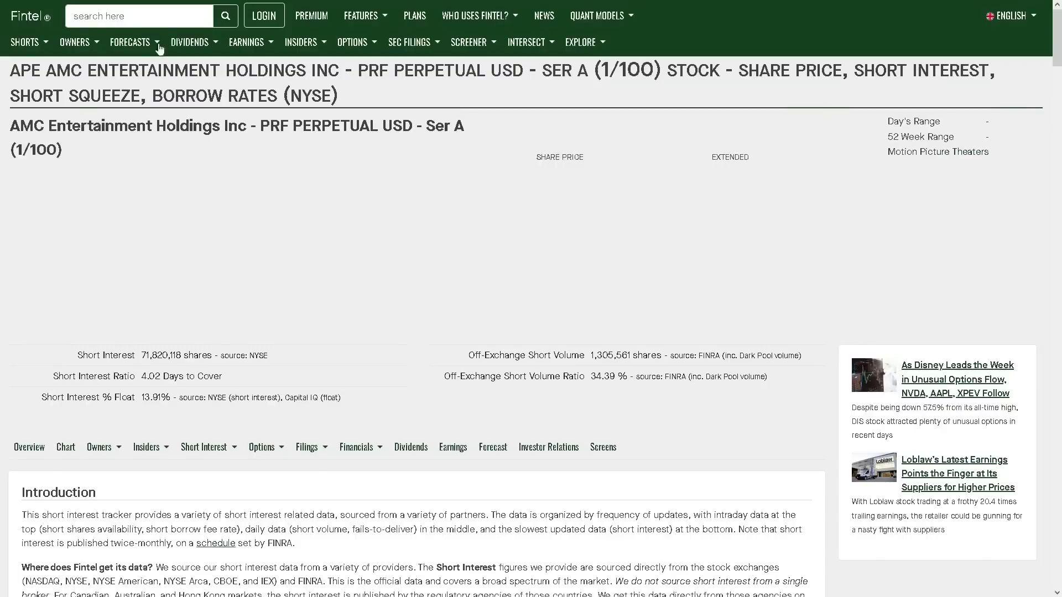
mouse_move(166, 3)
click(329, 12)
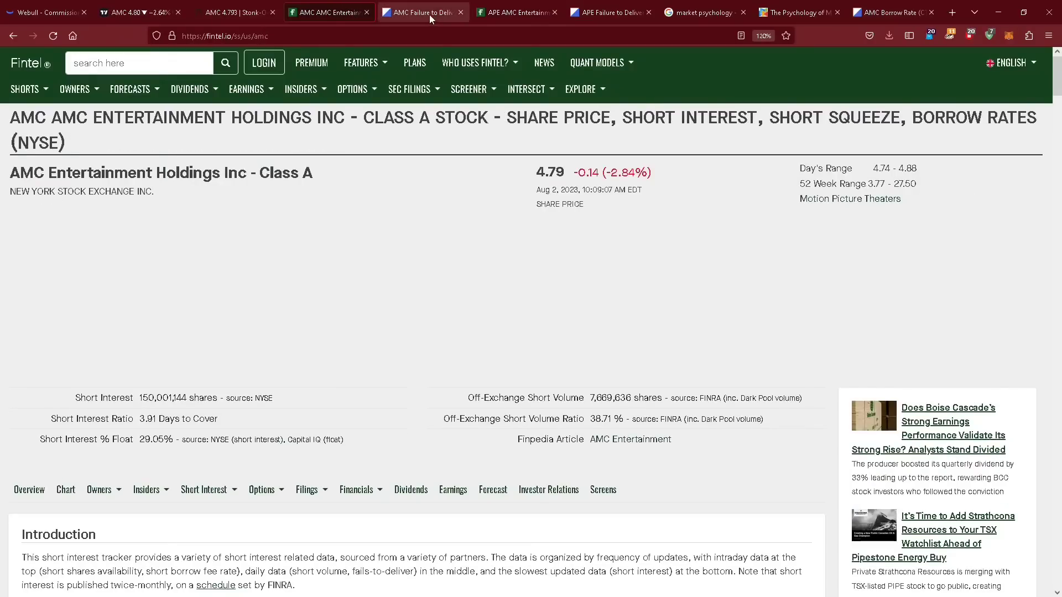
click(429, 13)
click(47, 13)
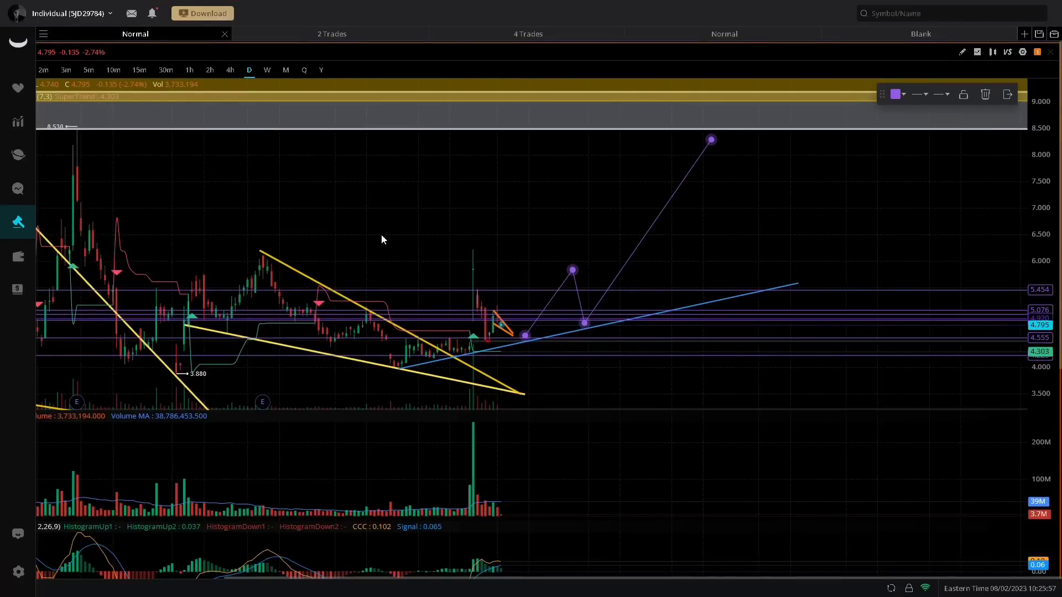